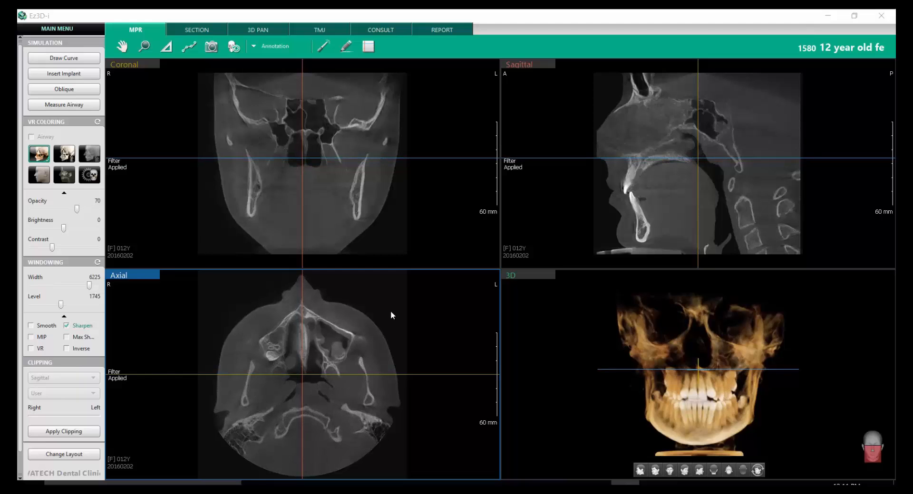
scroll(391, 313, up, 6)
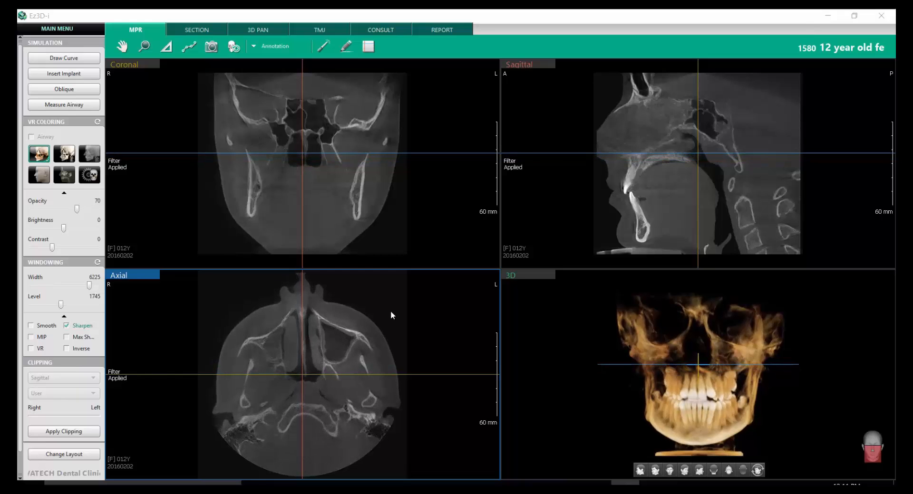
- Open the TMJ view and bring the axial scout slice to the level of the condyles
scroll(391, 312, down, 3)
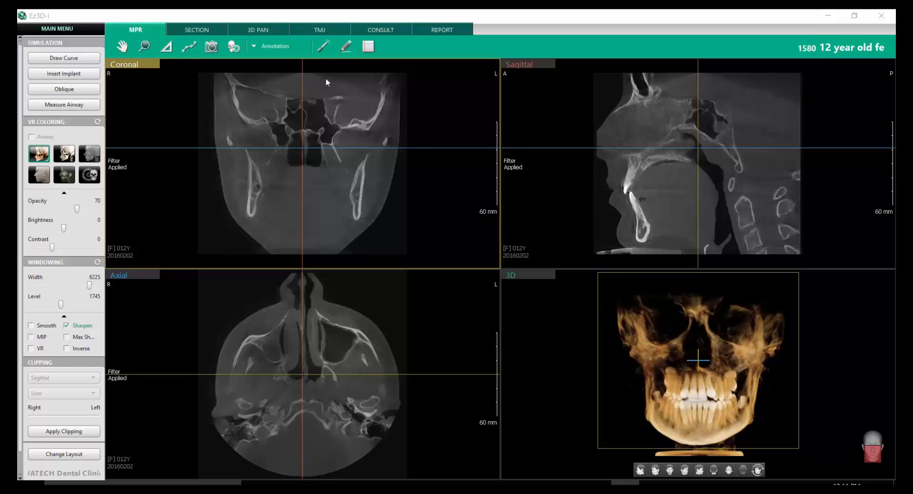
click(304, 28)
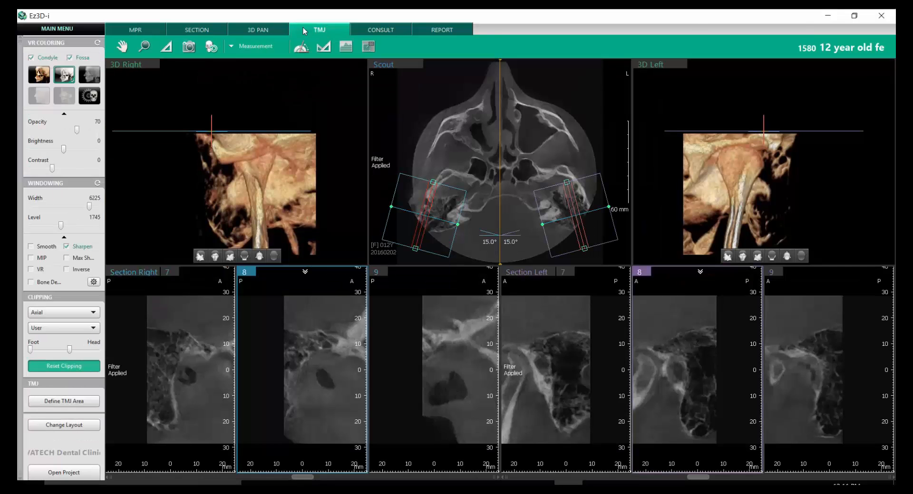
scroll(501, 184, down, 5)
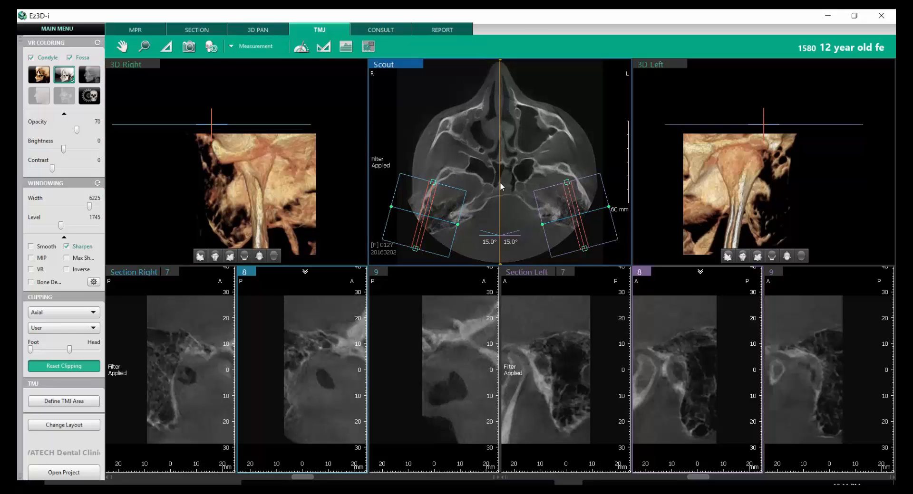
scroll(500, 184, down, 5)
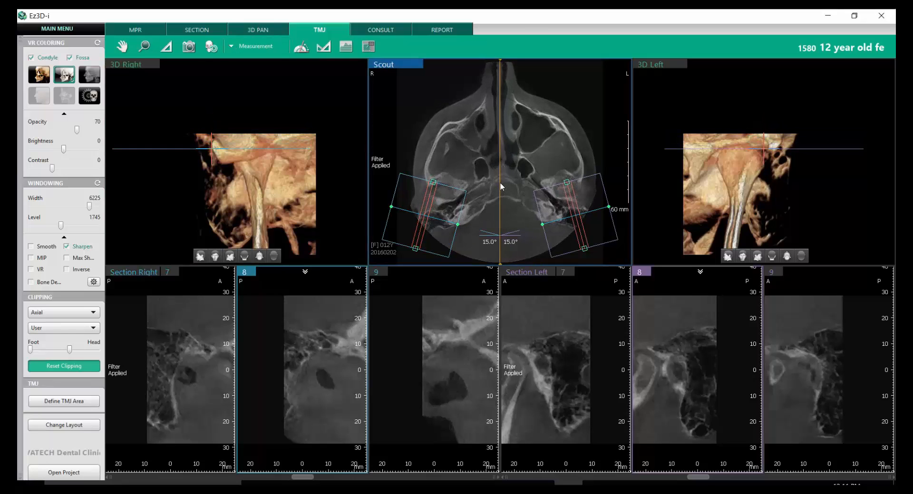
scroll(499, 183, down, 2)
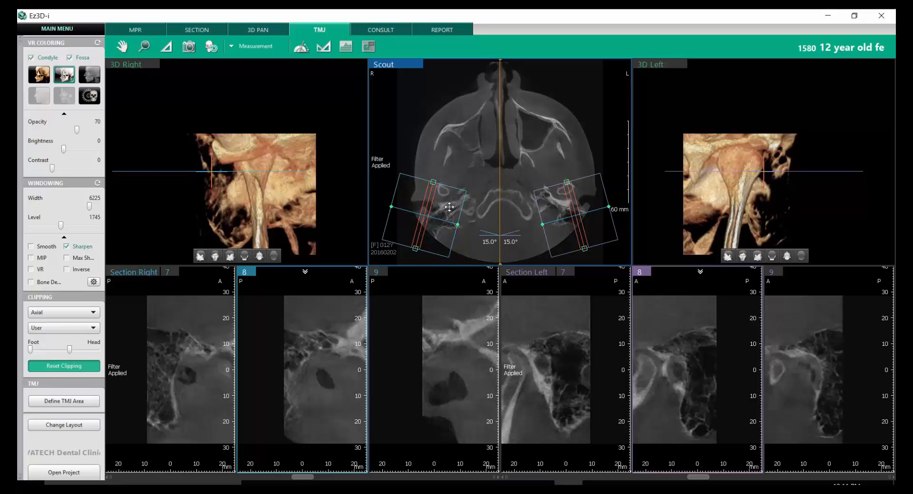
- Move the right and left TMJ area boxes on the scout view so they are centred over the condyles
drag(449, 207, 466, 187)
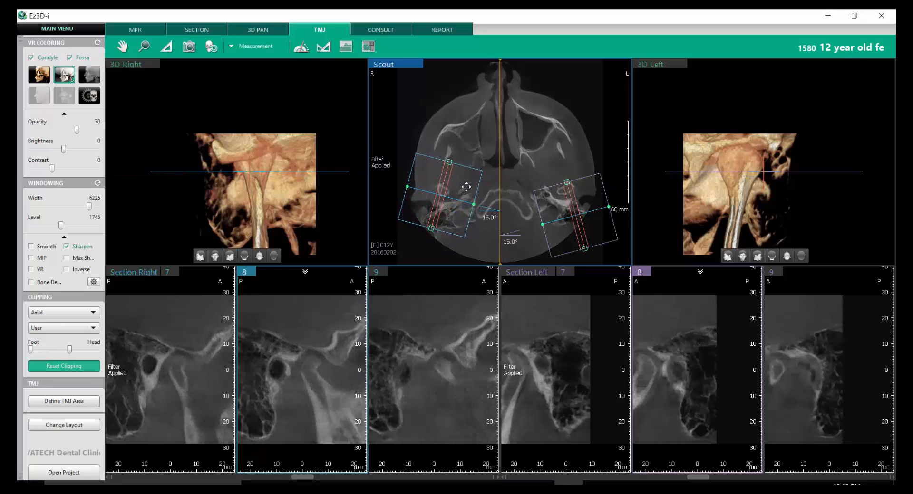
drag(588, 200, 580, 175)
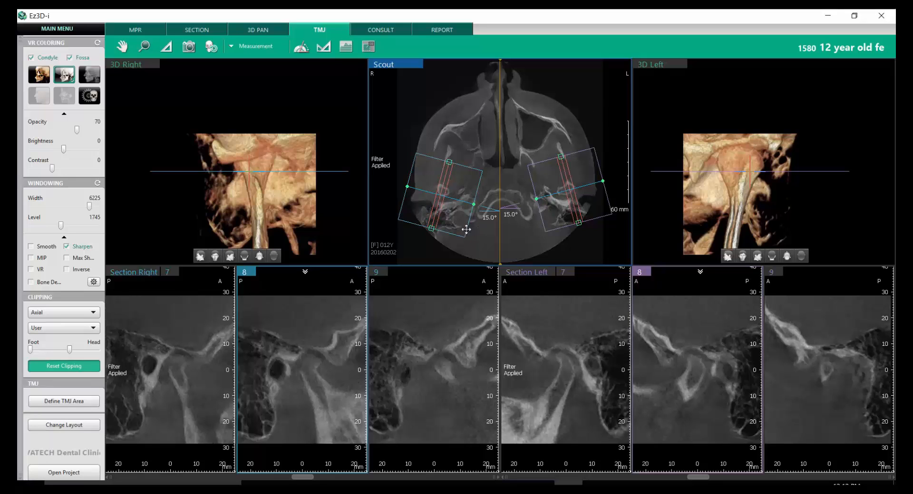
drag(459, 222, 458, 224)
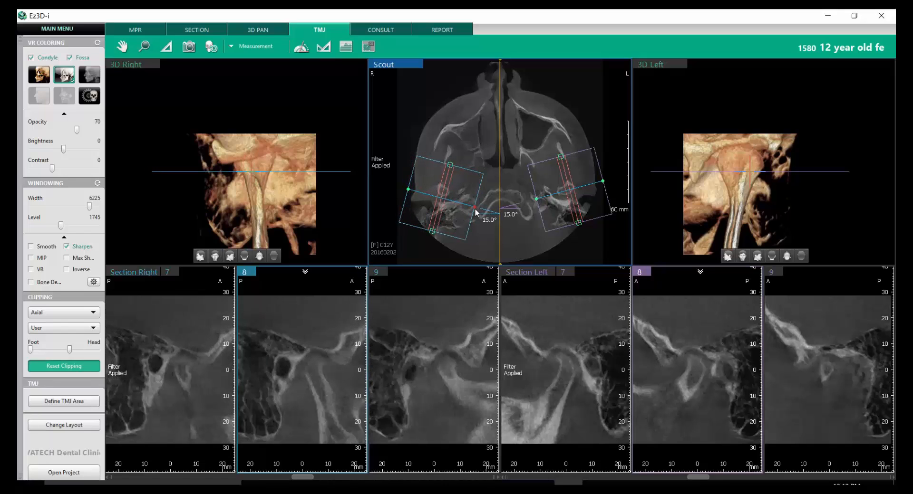
- Rotate the right TMJ box about a quarter turn for coronal sections and browse through the condyle
drag(477, 209, 456, 195)
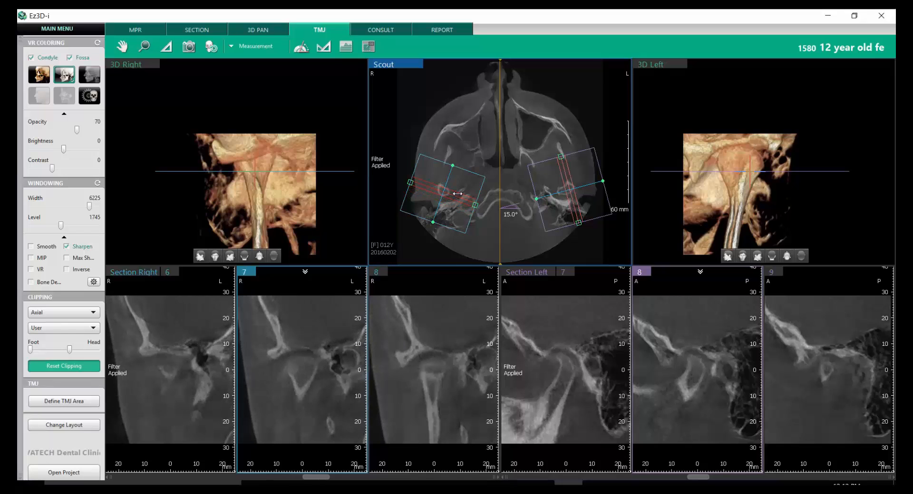
scroll(473, 247, up, 2)
scroll(458, 337, up, 2)
scroll(457, 337, down, 3)
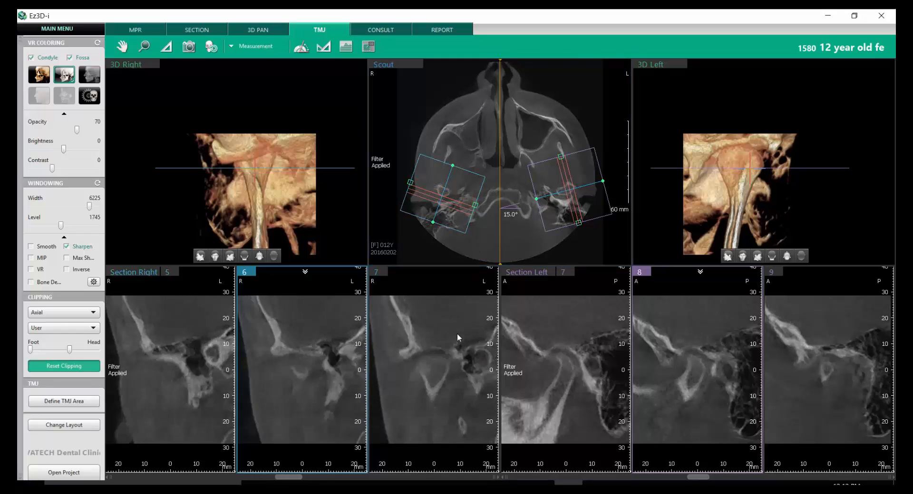
- Rotate the right TMJ box to 153.5° so its sections cut across the condyle from anterior to posterior
drag(458, 192, 456, 197)
drag(432, 226, 409, 187)
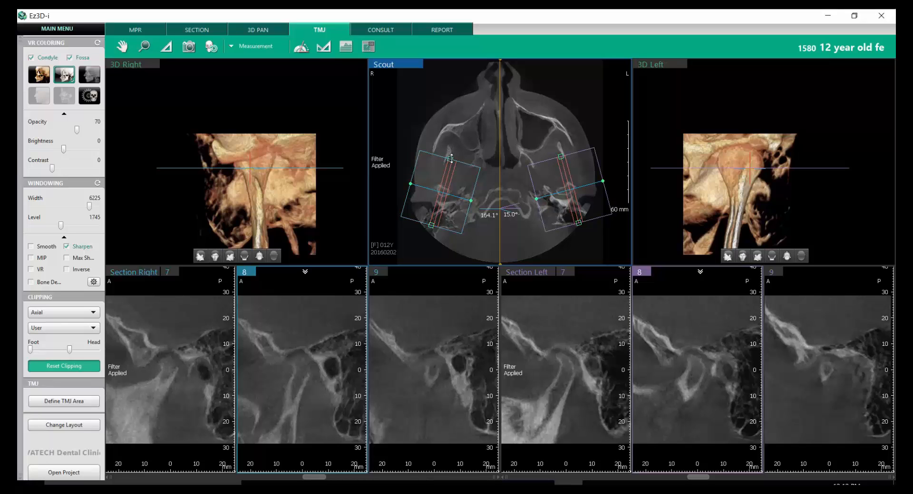
mouse_move(452, 159)
mouse_down()
mouse_move(469, 124)
mouse_move(460, 164)
mouse_up()
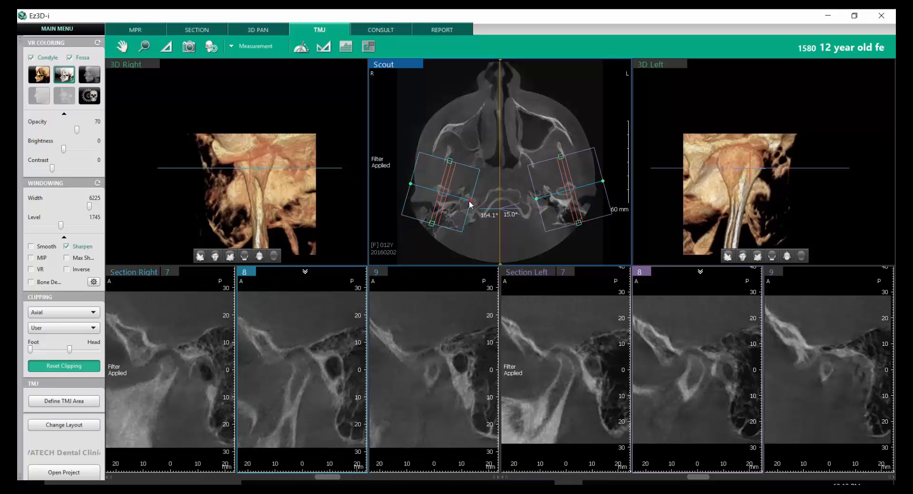
mouse_move(470, 204)
mouse_down()
mouse_move(491, 226)
mouse_move(472, 207)
mouse_up()
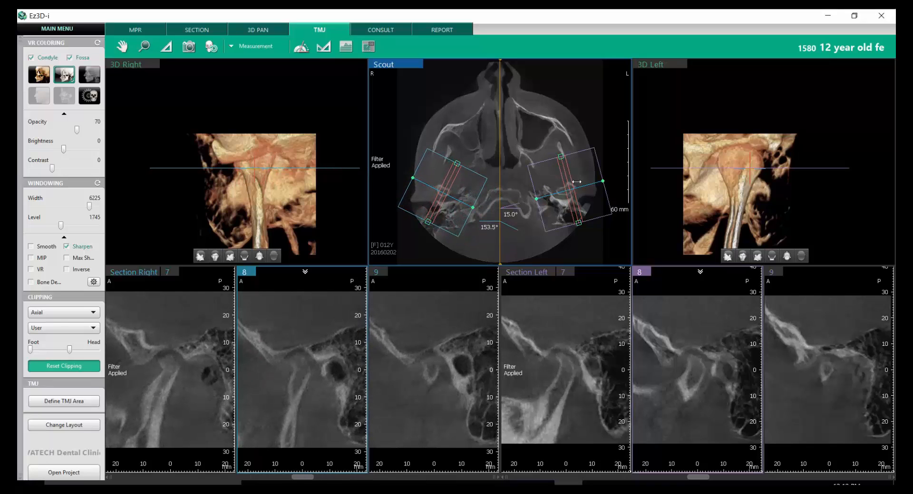
- Rotate the left TMJ box to 32.0° and shift the right section lines to centre on section 7
mouse_move(603, 181)
mouse_down()
mouse_move(590, 165)
mouse_move(587, 179)
mouse_up()
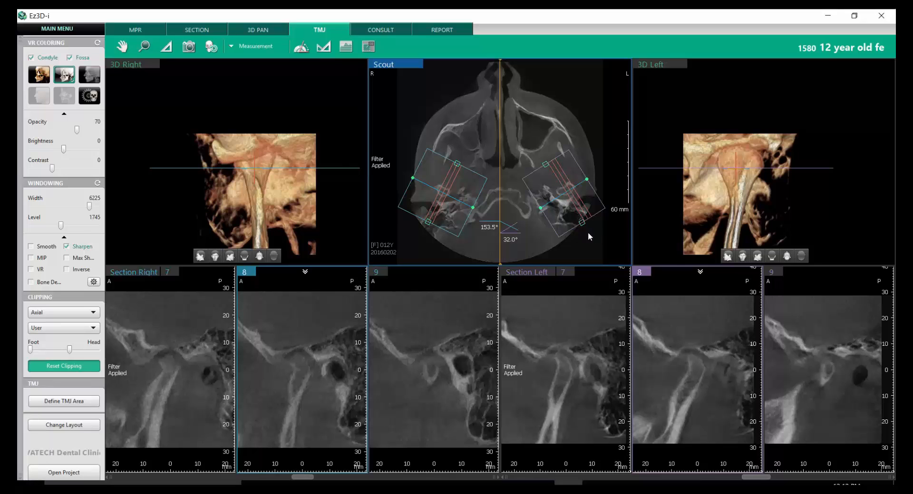
mouse_move(579, 208)
mouse_down()
mouse_move(565, 208)
mouse_move(583, 207)
mouse_up()
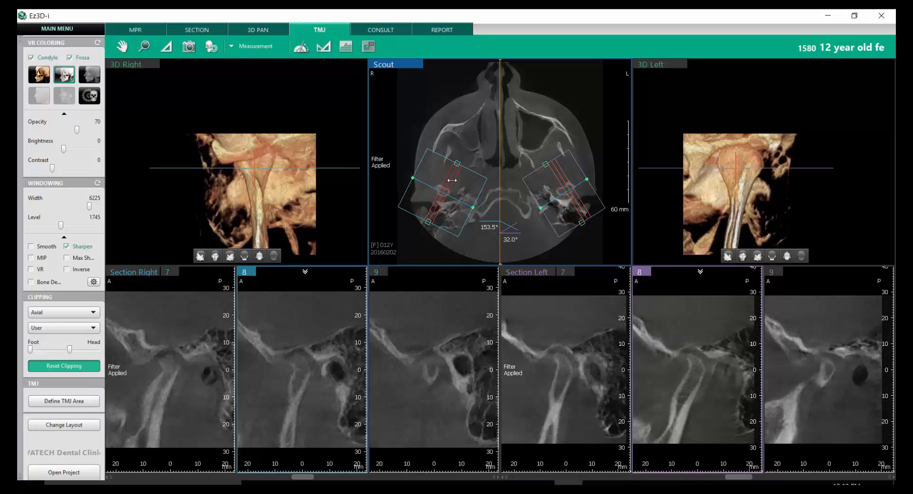
mouse_move(451, 180)
mouse_down()
mouse_move(467, 186)
mouse_move(445, 186)
mouse_up()
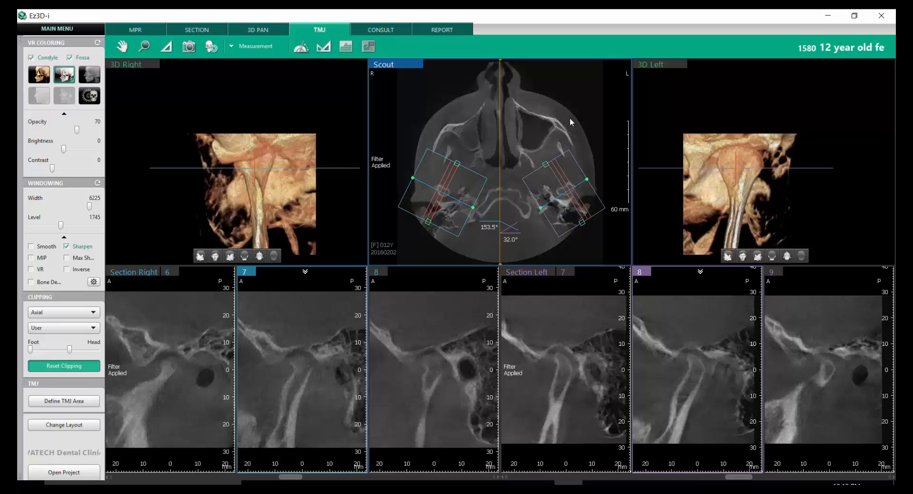
- Set the TMJ section thickness and interval both to 3 mm and browse the right condyle sections
right_click(445, 368)
mouse_move(464, 389)
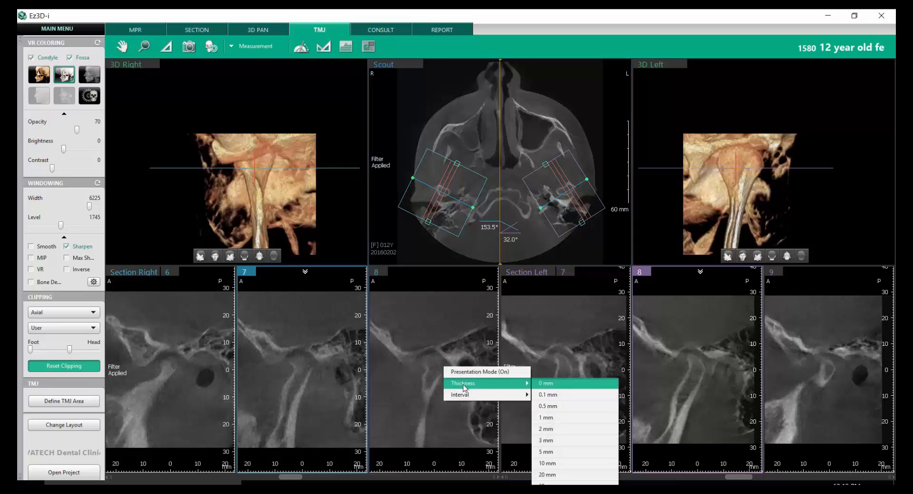
click(576, 440)
right_click(409, 343)
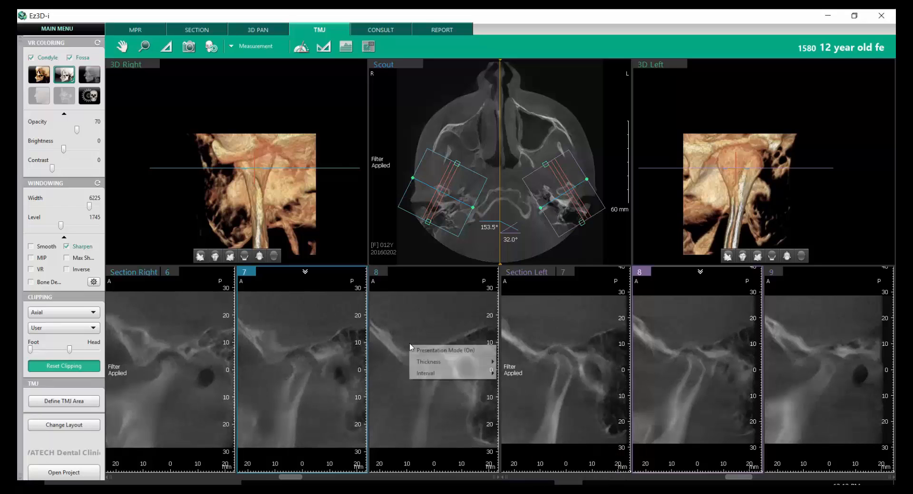
mouse_move(453, 374)
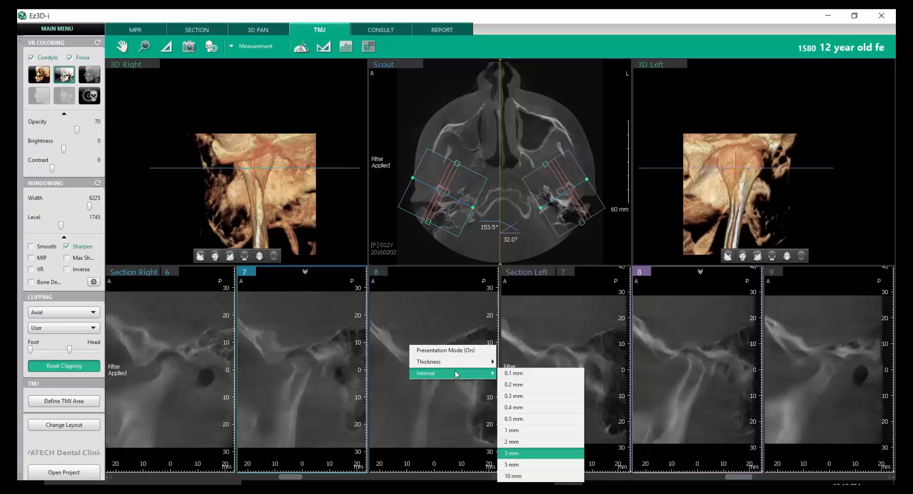
click(551, 453)
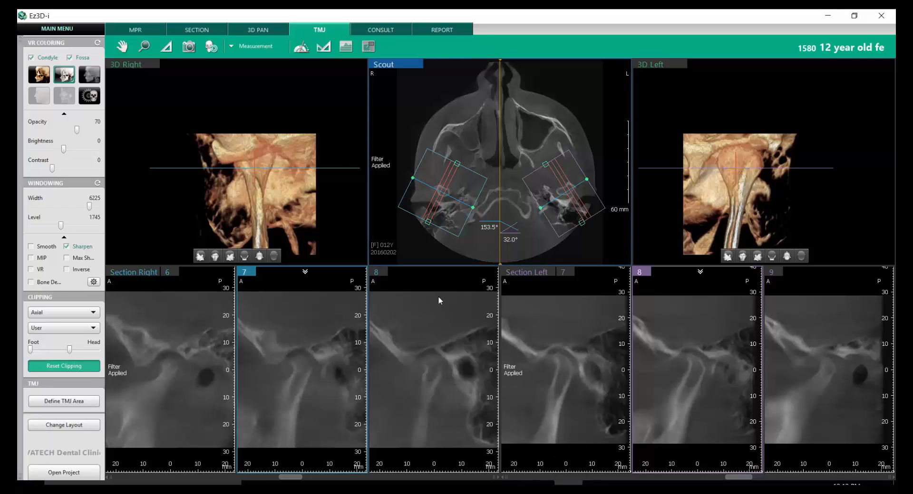
scroll(440, 351, up, 2)
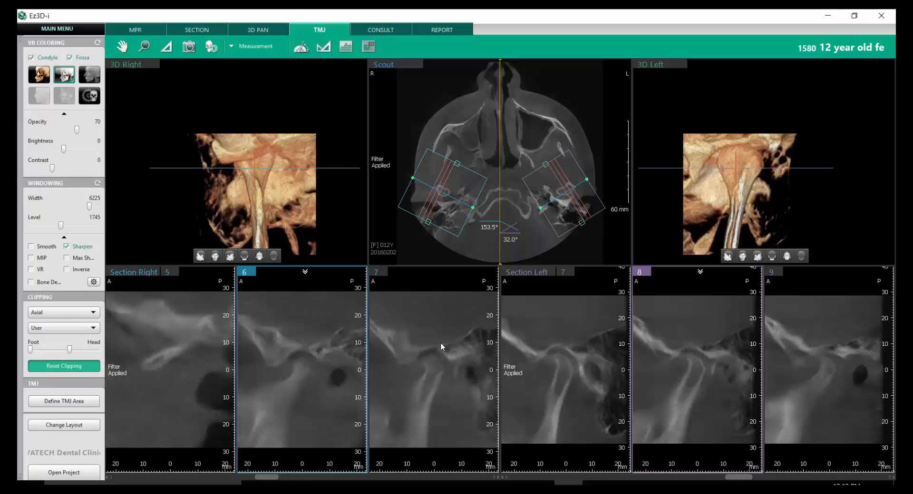
scroll(440, 342, down, 2)
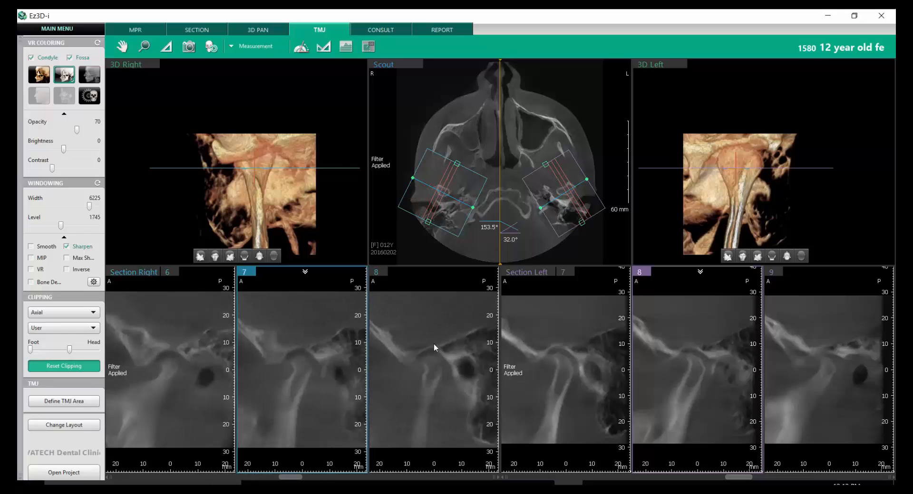
- Set the TMJ section thickness to 0 mm and the interval to 0.1 mm, and browse the right sections
right_click(434, 345)
mouse_move(466, 365)
click(558, 365)
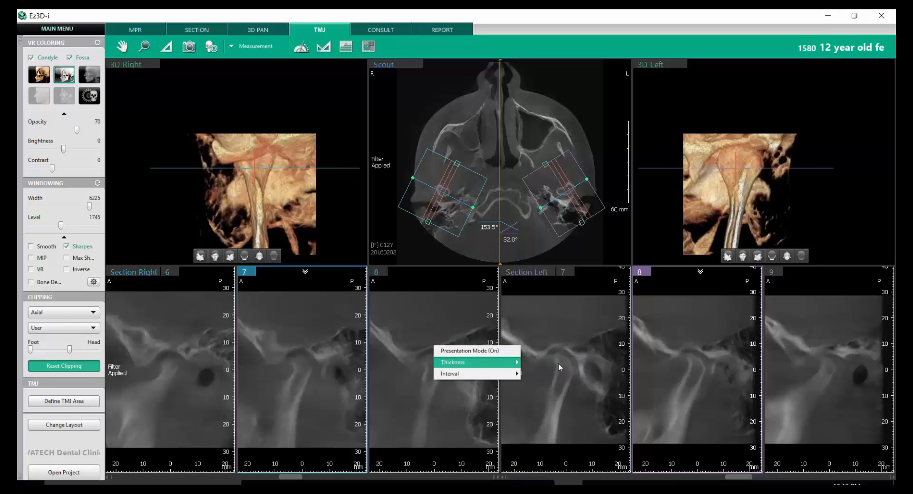
right_click(423, 348)
mouse_move(439, 376)
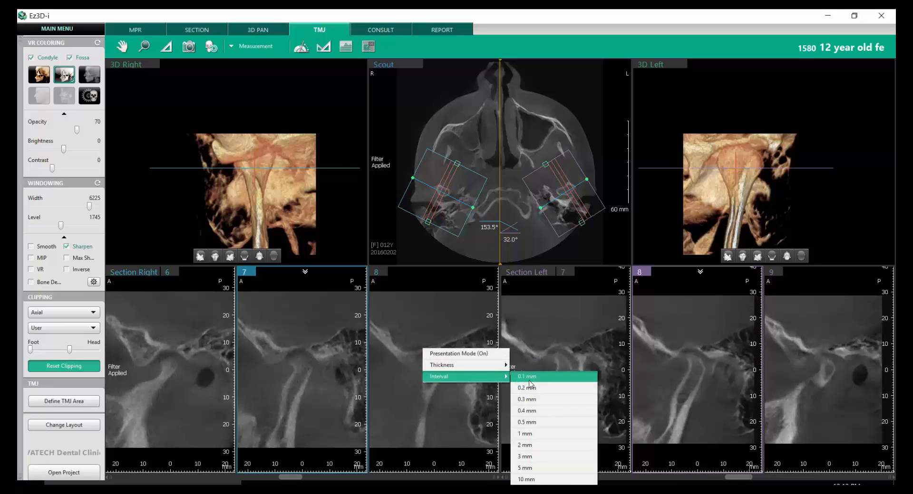
click(547, 374)
scroll(424, 336, down, 8)
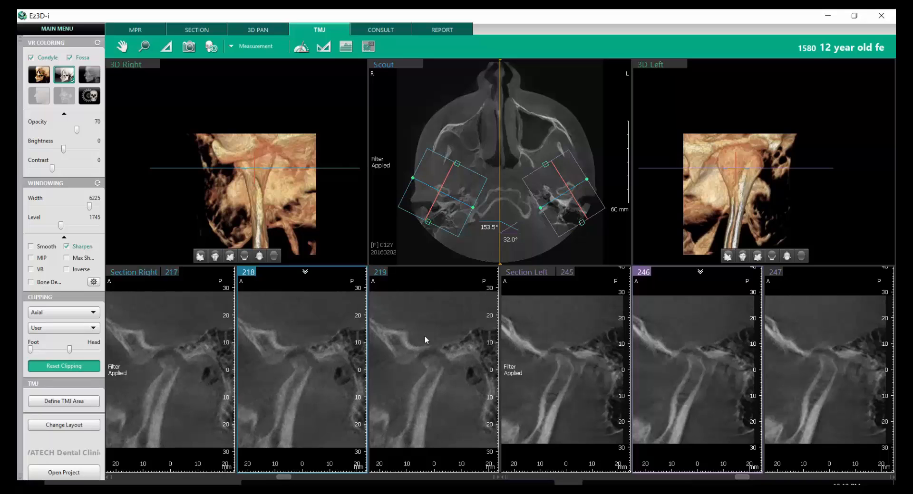
scroll(424, 335, up, 6)
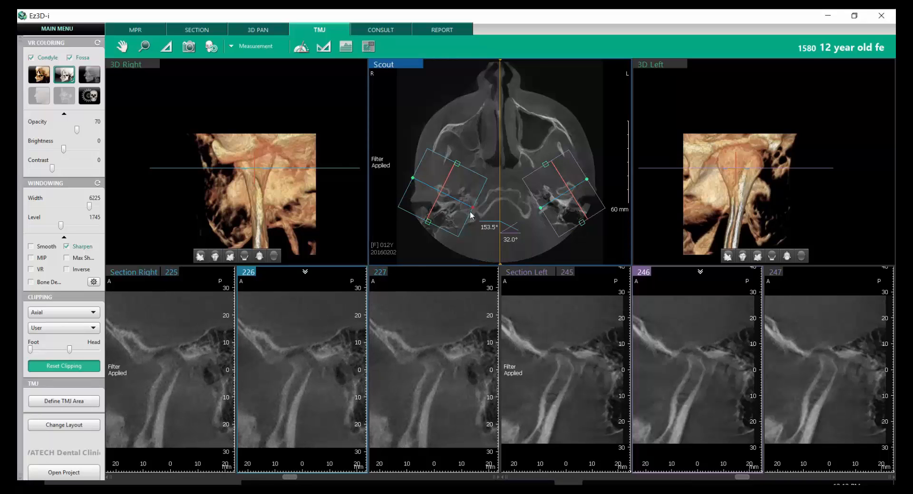
- Examine the left condyle sections and the axial scout slices above and below the condyles
scroll(566, 345, up, 3)
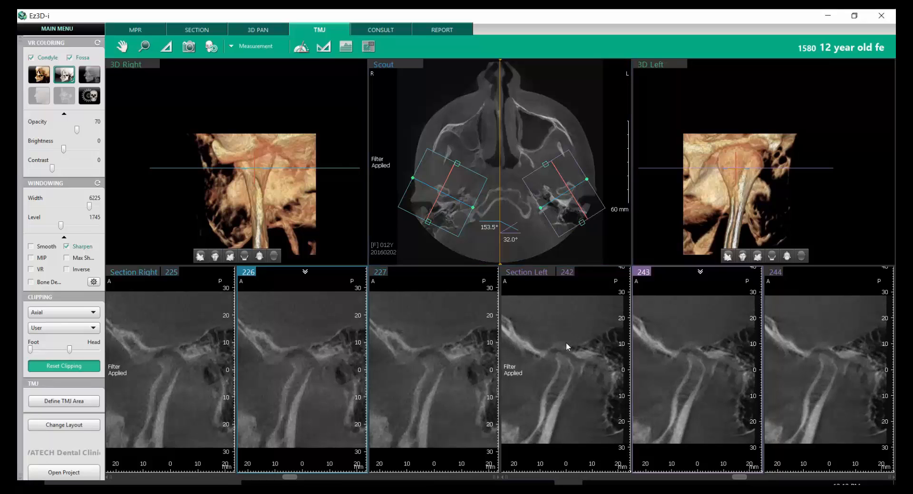
scroll(566, 342, down, 3)
scroll(580, 145, up, 3)
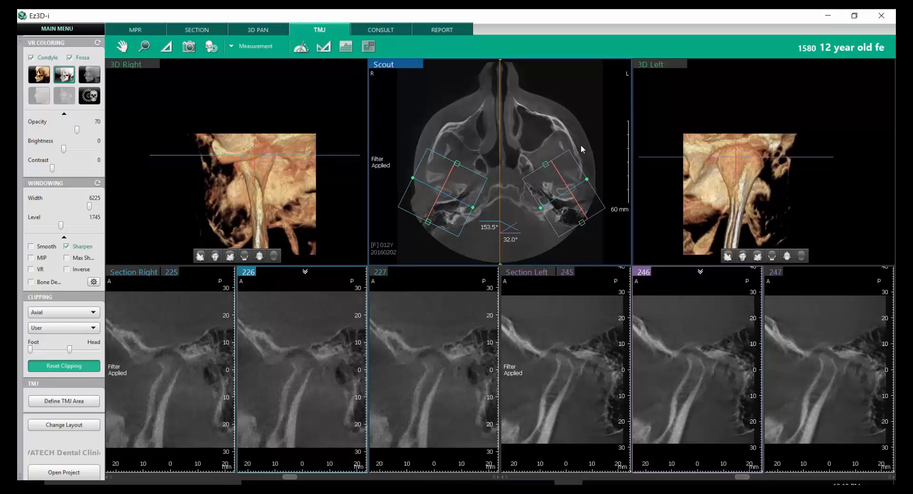
scroll(582, 145, down, 5)
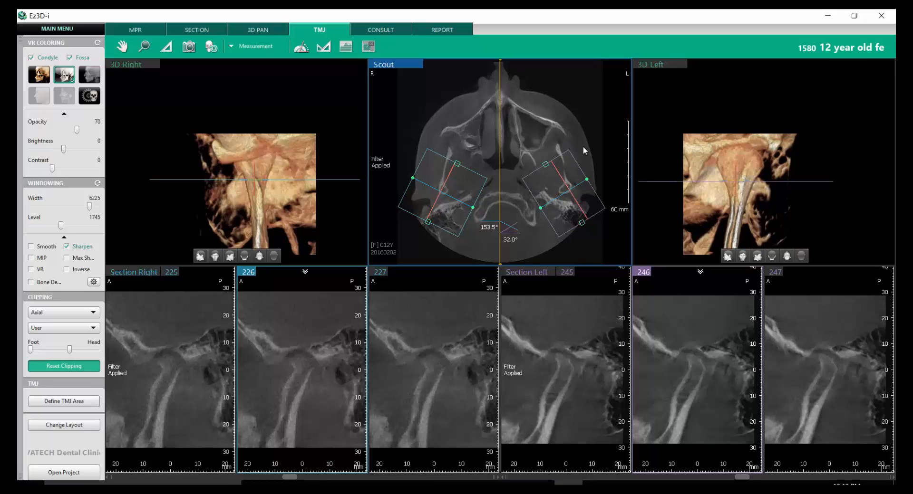
scroll(582, 146, up, 5)
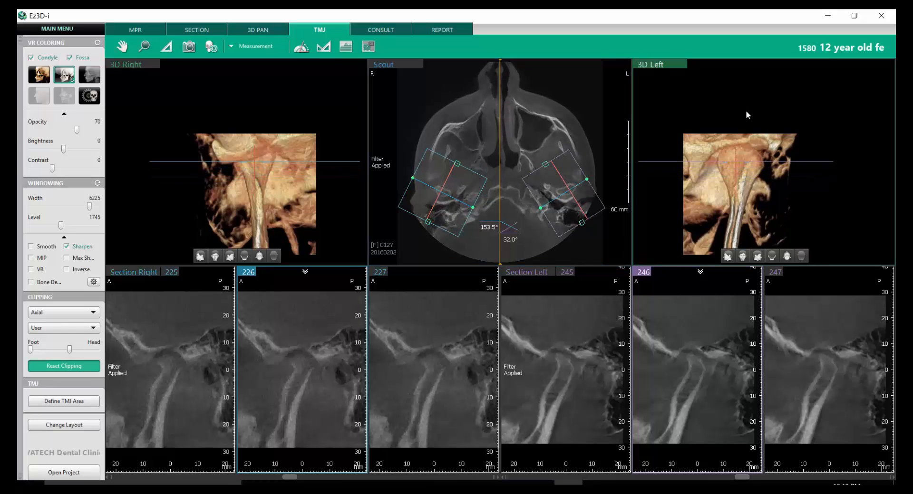
- Rotate the left and right 3D joint models and show the right one in the first three preset orientations
drag(683, 218, 838, 183)
drag(336, 167, 350, 209)
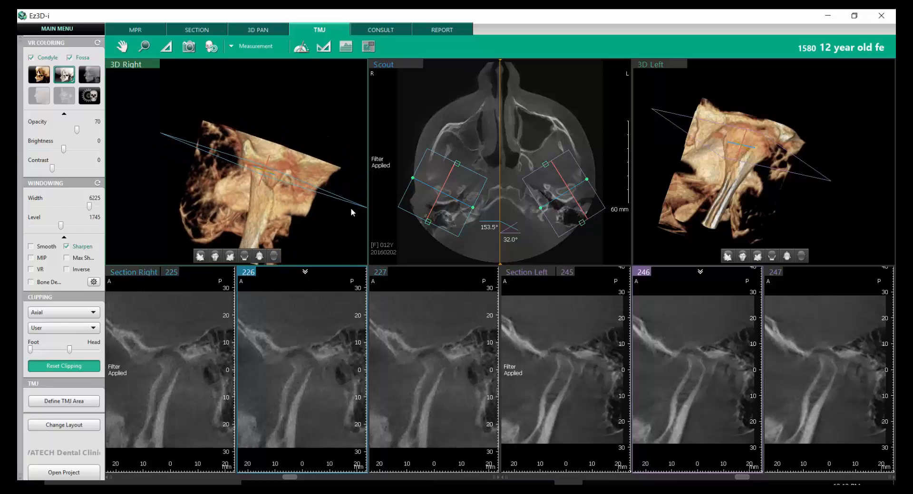
click(201, 257)
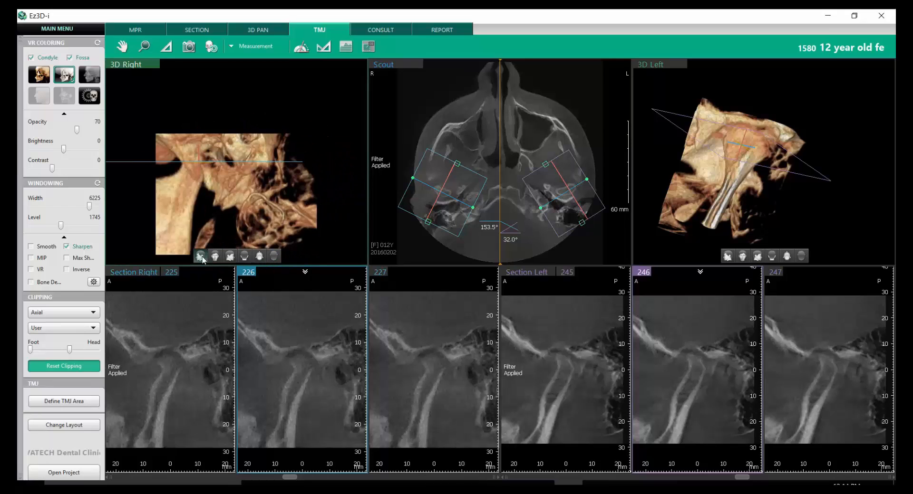
click(216, 257)
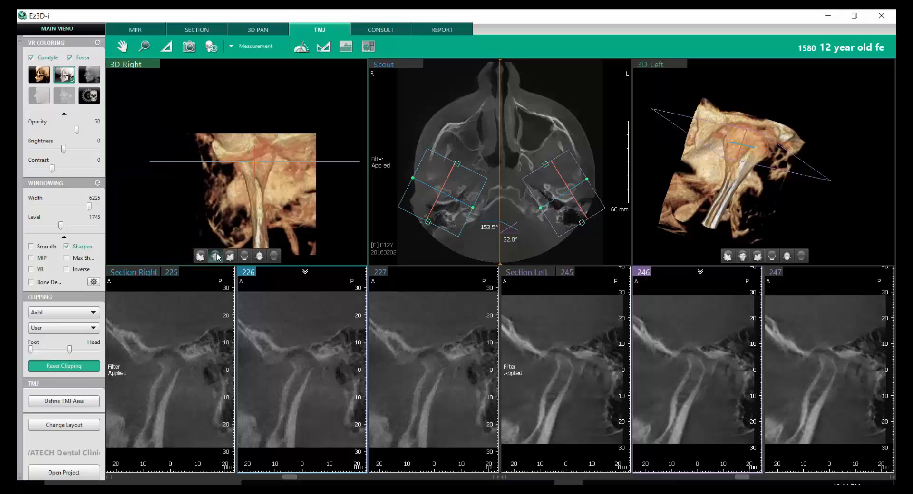
click(230, 257)
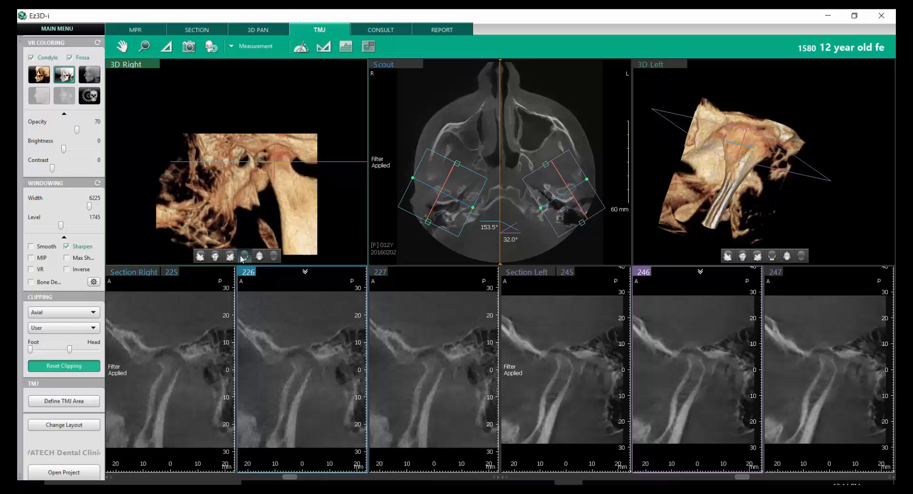
- Show the right 3D joint model in the remaining preset orientations, and rotate the right and left models to view the condyles
click(242, 259)
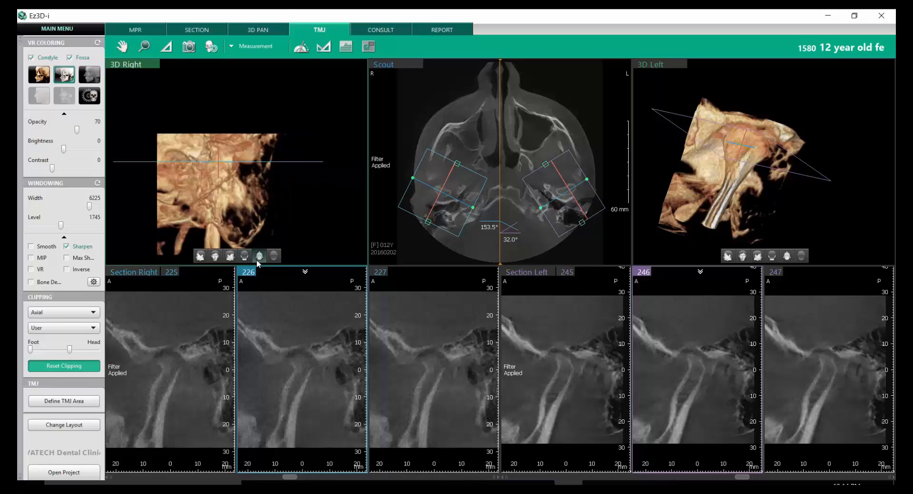
click(258, 260)
click(278, 257)
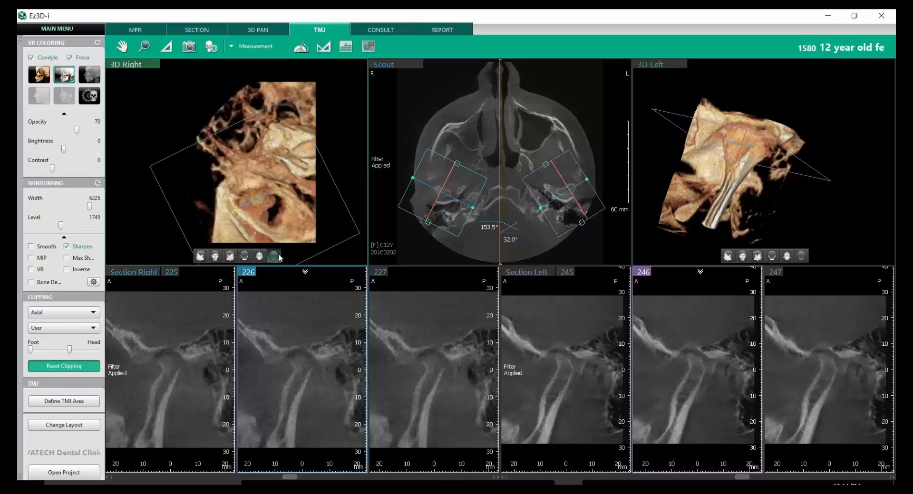
click(230, 257)
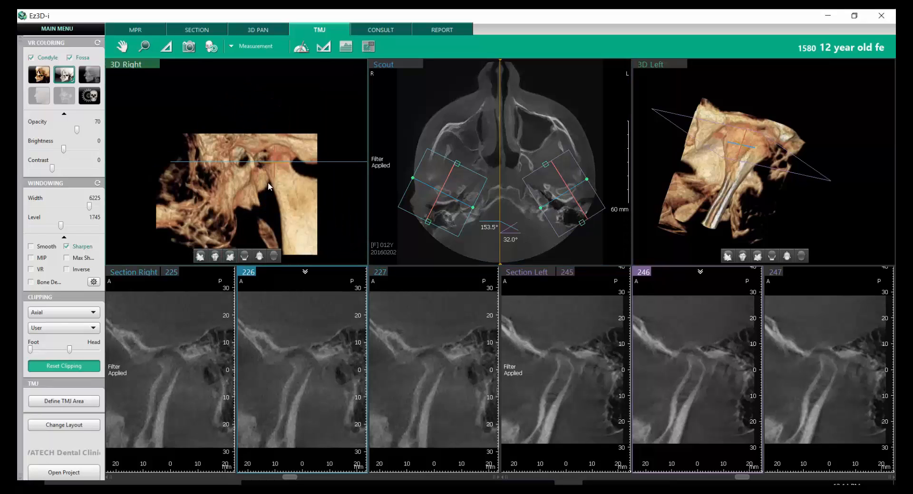
drag(267, 182, 228, 156)
drag(715, 150, 735, 161)
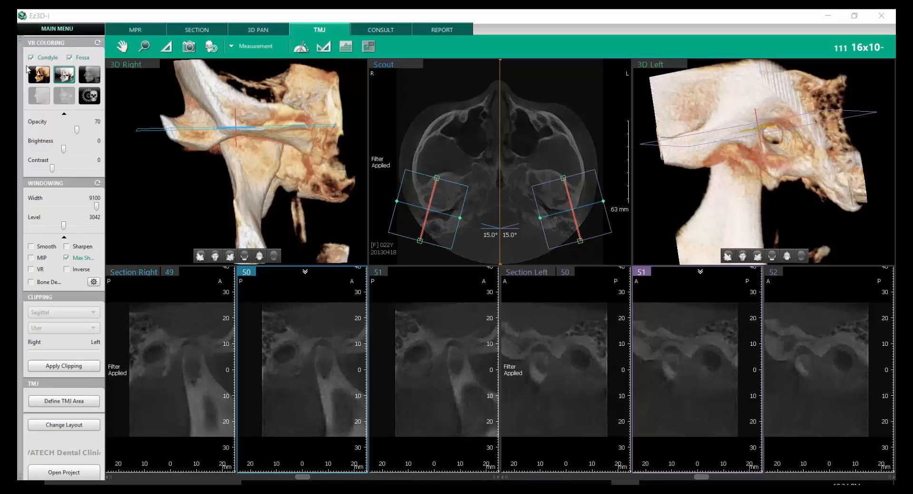
- Compare the Teeth, Bone and grayscale volume-rendering colorings while rotating the right 3D joint model
click(40, 75)
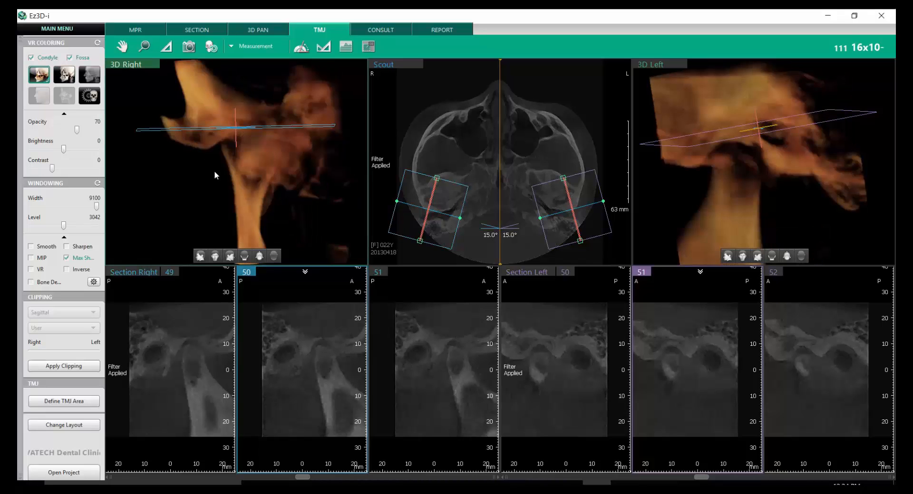
drag(214, 171, 167, 169)
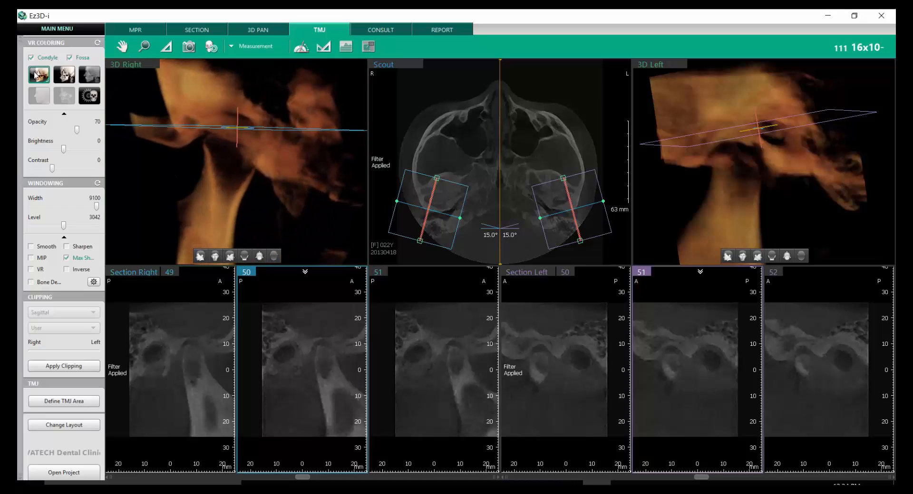
click(70, 80)
mouse_move(172, 146)
mouse_down()
mouse_move(190, 168)
mouse_move(301, 164)
mouse_move(151, 161)
mouse_move(169, 144)
mouse_up()
click(91, 76)
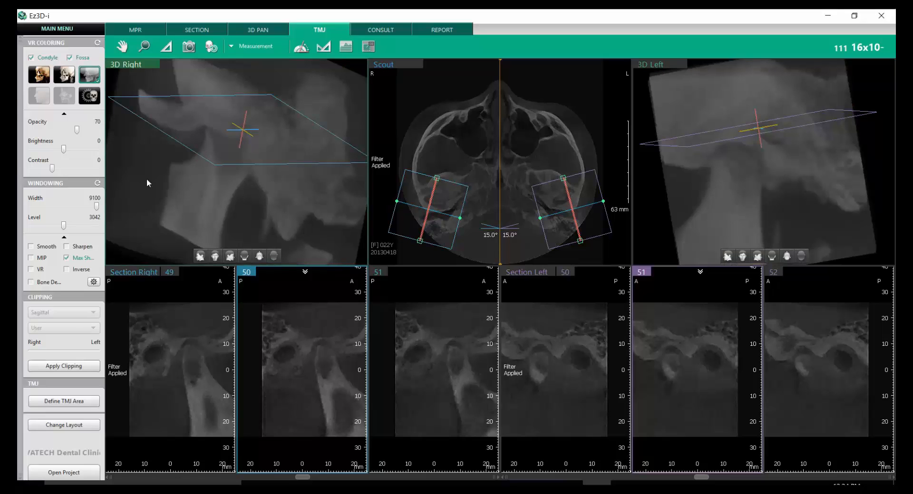
drag(148, 183, 223, 156)
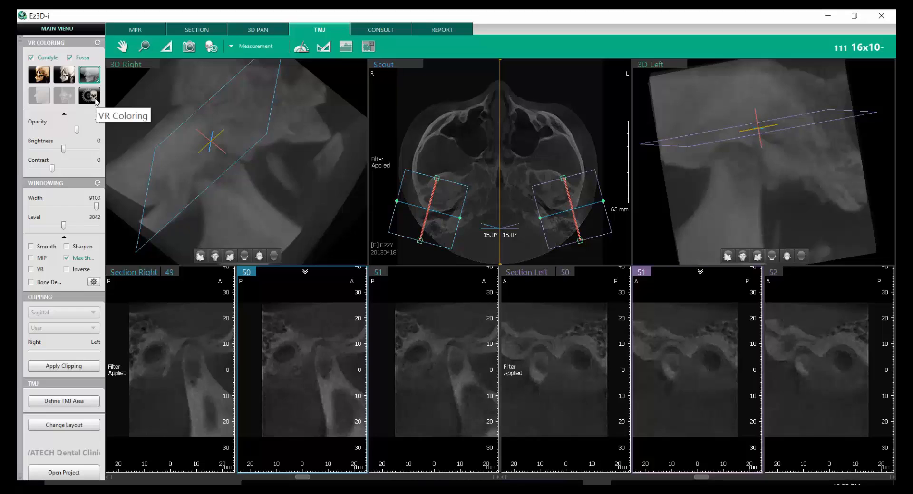
- Open the custom VR coloring graph for the Teeth preset and reshape its opacity curve to points at 225, 1566 and 2555
click(39, 75)
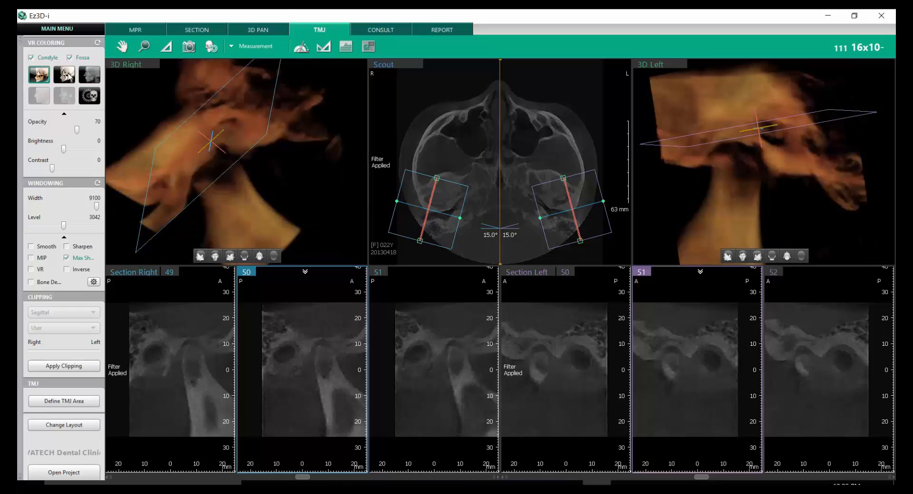
click(95, 101)
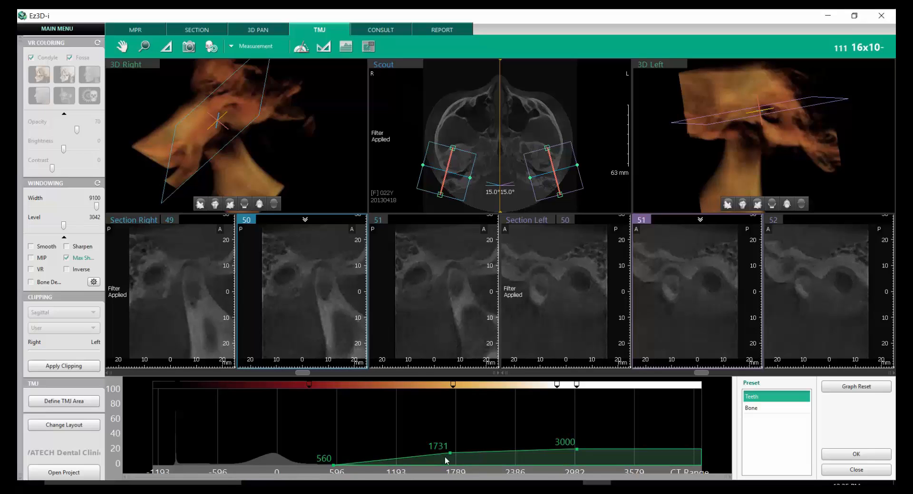
drag(447, 461, 422, 441)
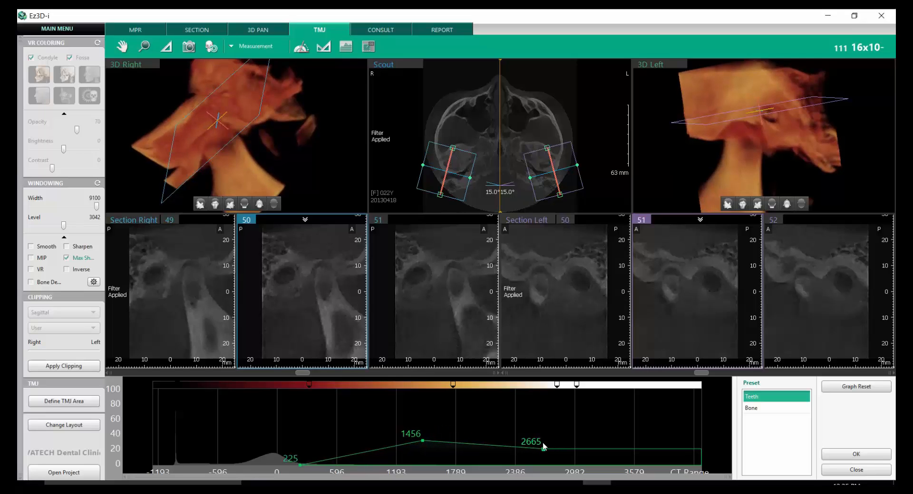
drag(543, 449, 532, 413)
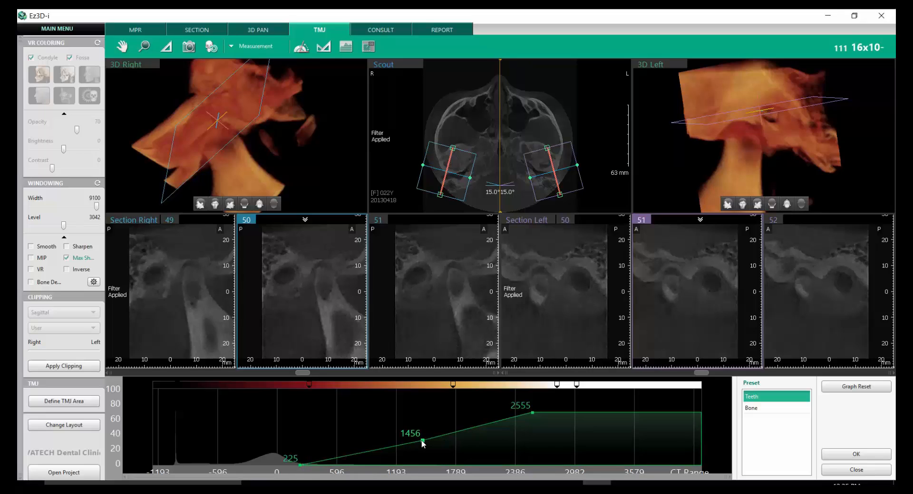
drag(424, 440, 433, 446)
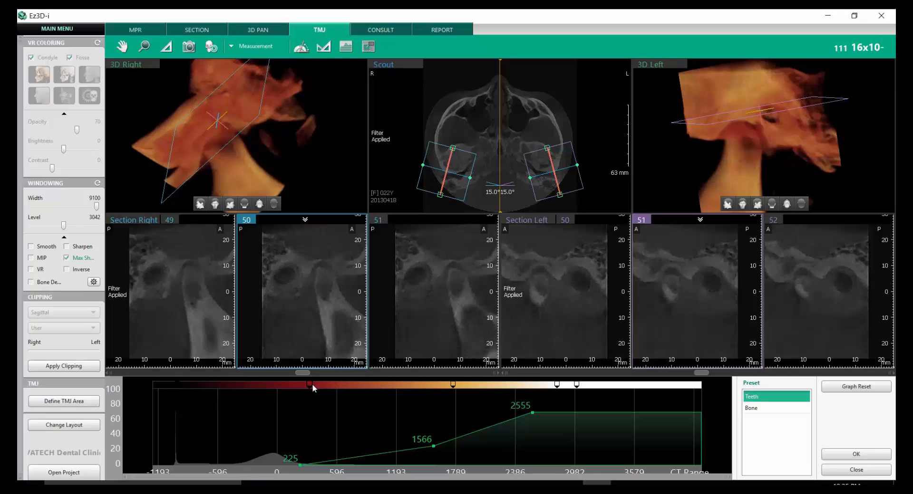
- Shift the dark red color marker to a lower CT value, offset the whole opacity curve to 514, 1855 and 2844, and accept the coloring
mouse_move(327, 386)
mouse_down()
mouse_move(345, 387)
mouse_move(257, 387)
mouse_up()
mouse_move(313, 164)
mouse_down()
mouse_move(237, 164)
mouse_move(302, 177)
mouse_up()
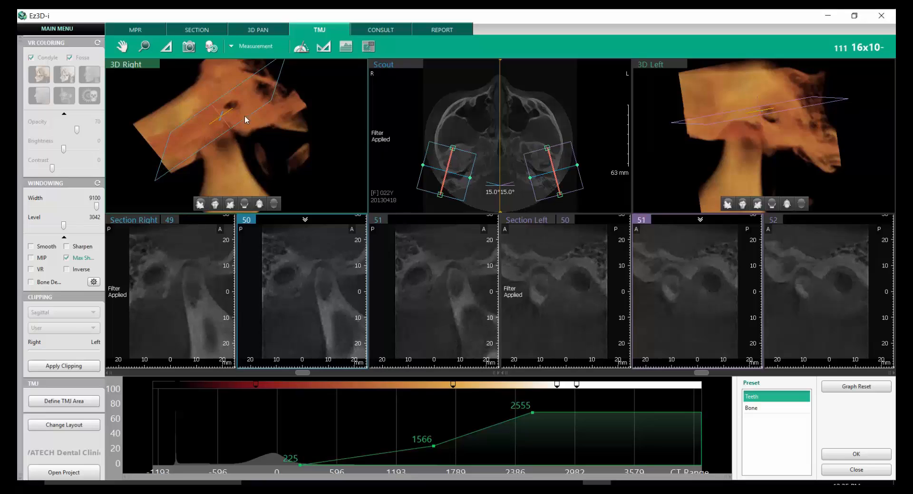
drag(244, 115, 319, 90)
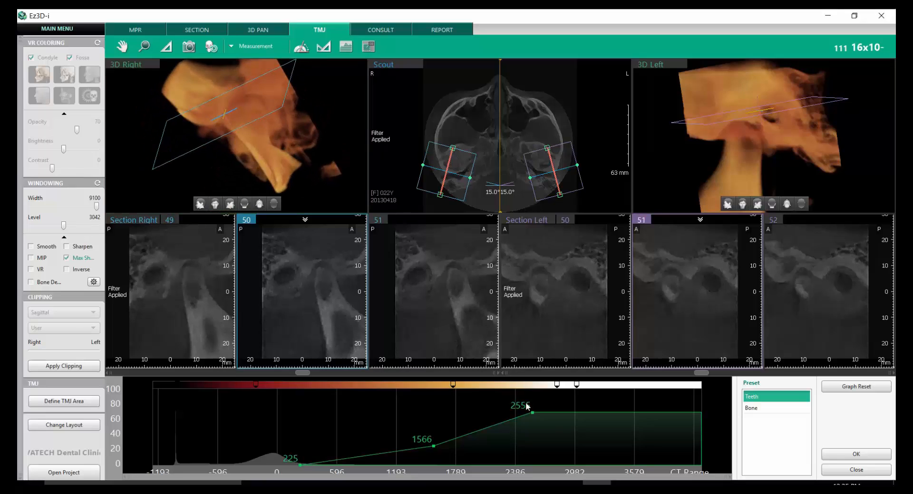
drag(527, 407, 575, 425)
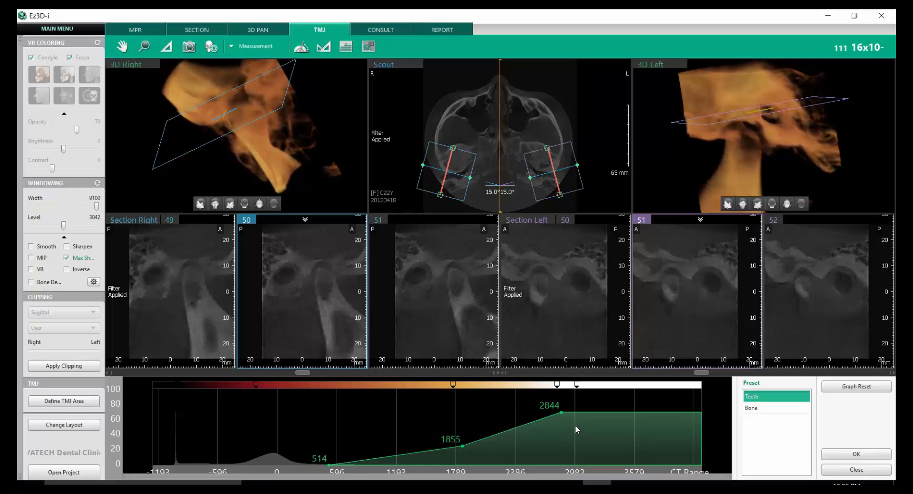
click(855, 453)
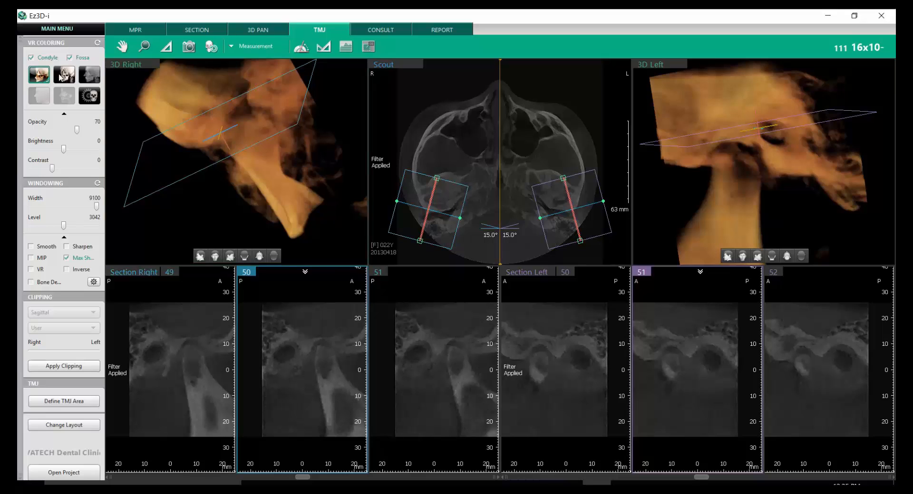
- Apply the Bone coloring with opacity 52, brightness 1 and contrast 11, and rotate the right 3D joint to inspect it
click(65, 75)
drag(321, 148, 245, 131)
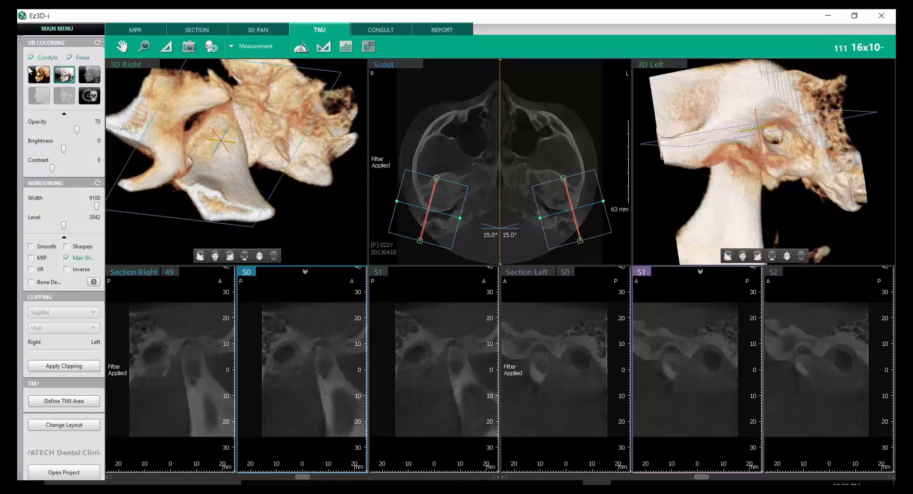
drag(77, 130, 58, 173)
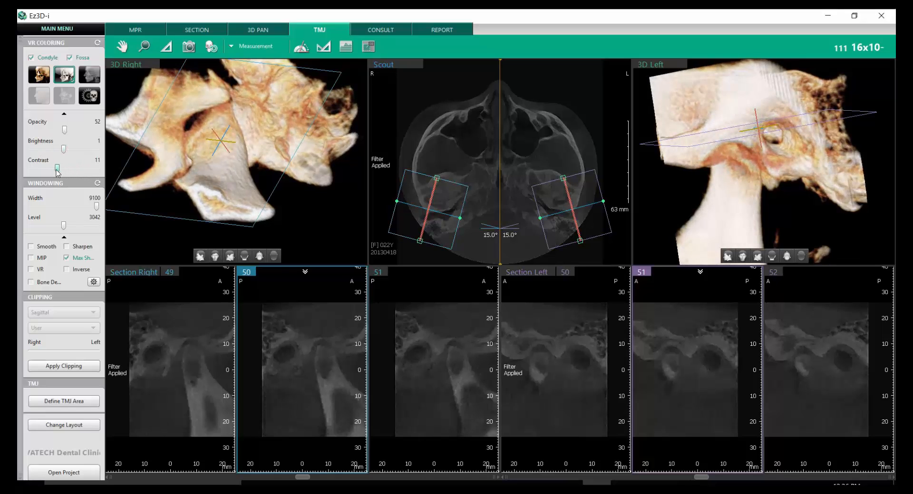
drag(329, 91, 202, 150)
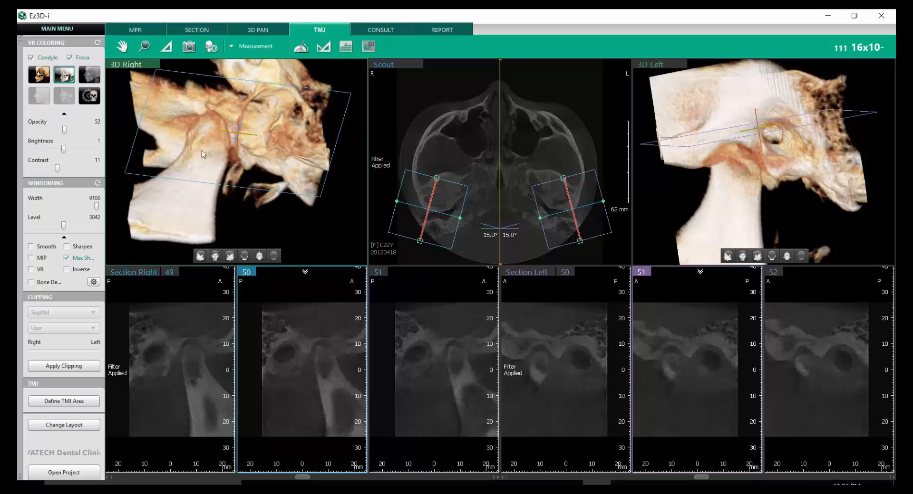
- Hide and restore the condyle and the fossa one at a time to view each structure alone in the 3D models
click(31, 58)
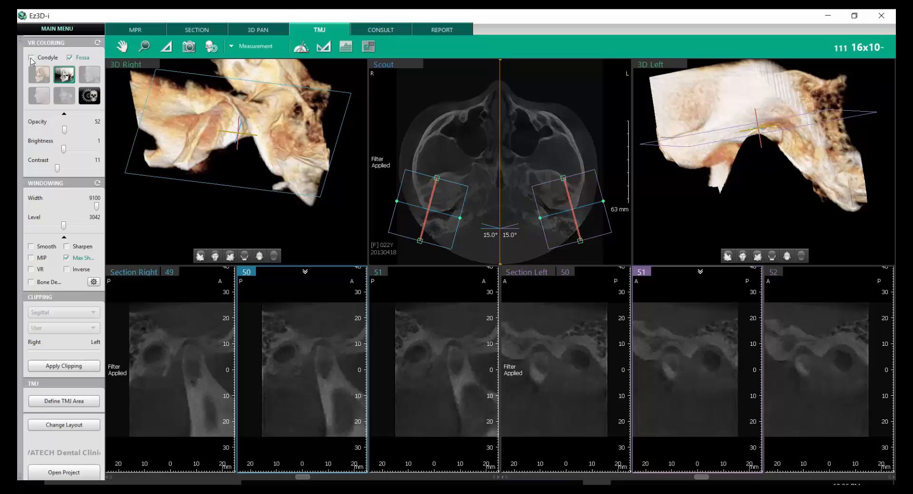
click(31, 58)
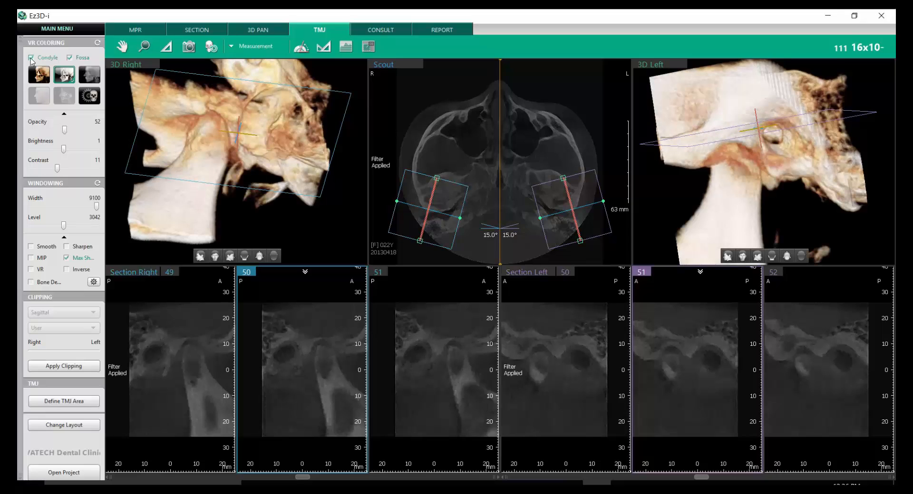
click(70, 58)
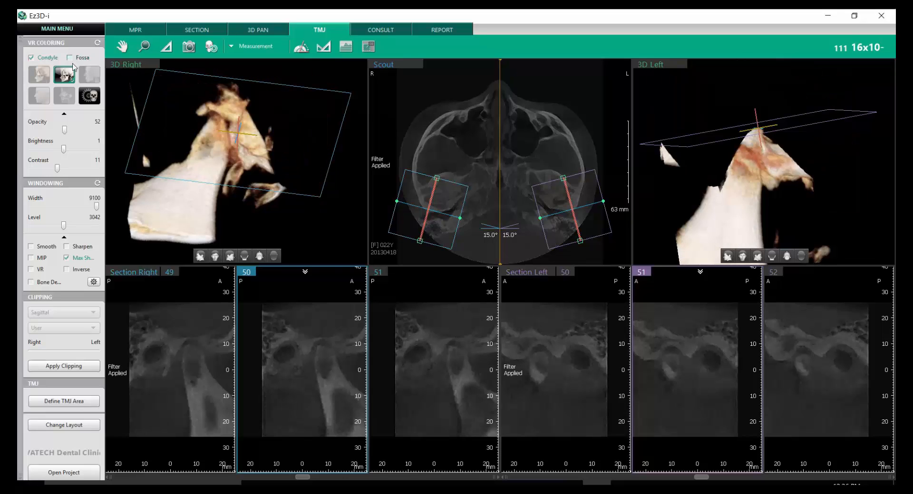
drag(170, 101, 116, 76)
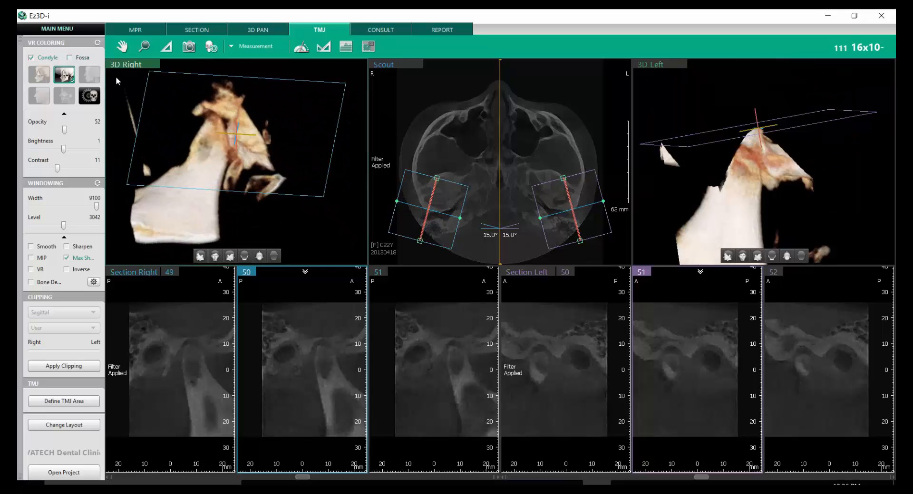
click(70, 58)
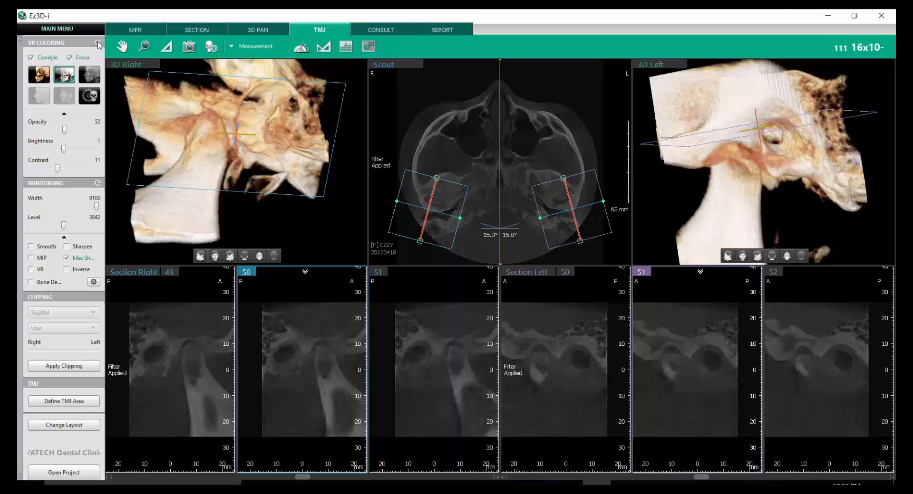
- Reset the VR coloring adjustments, and set the windowing width to 7845 and the level to 2278
click(98, 43)
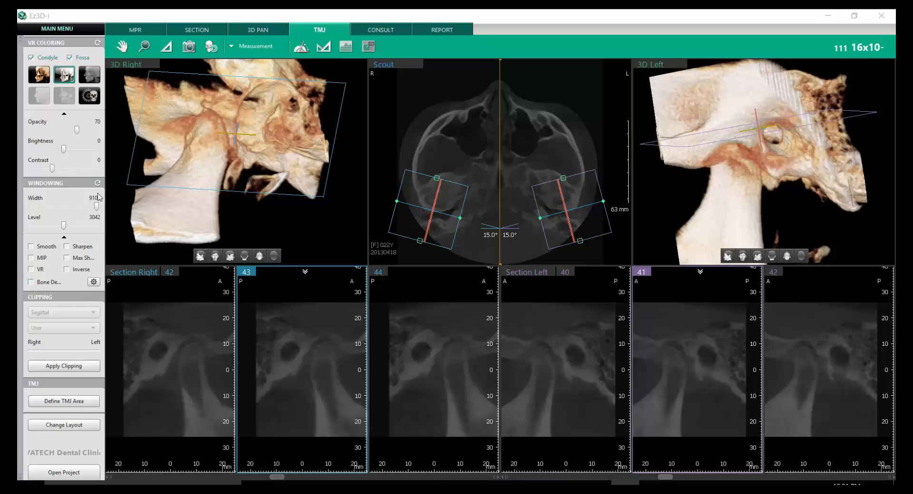
drag(96, 206, 59, 230)
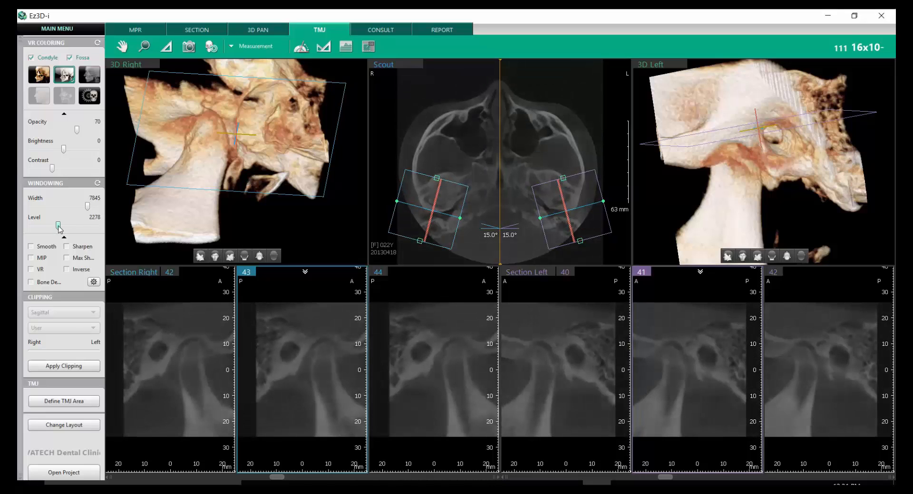
click(63, 236)
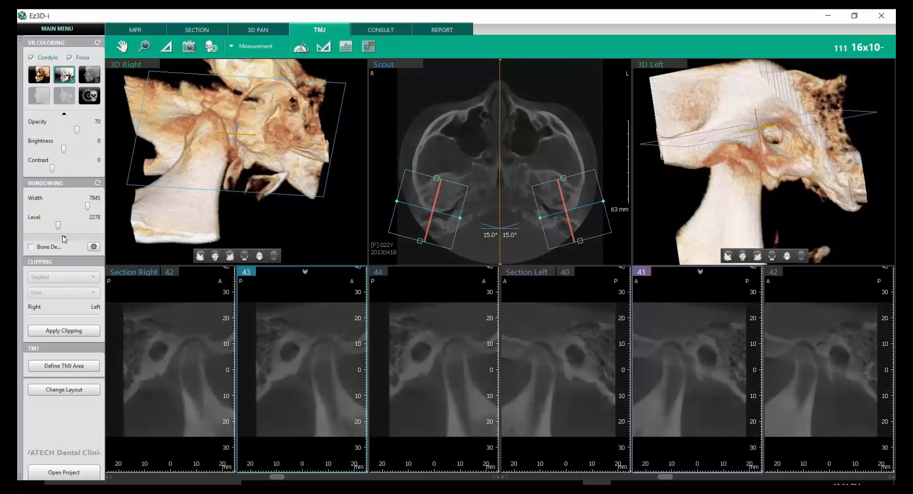
click(64, 237)
- Preview the Smooth, MIP, VR and Sharpen filters on the section images one at a time, turning each off again
click(31, 247)
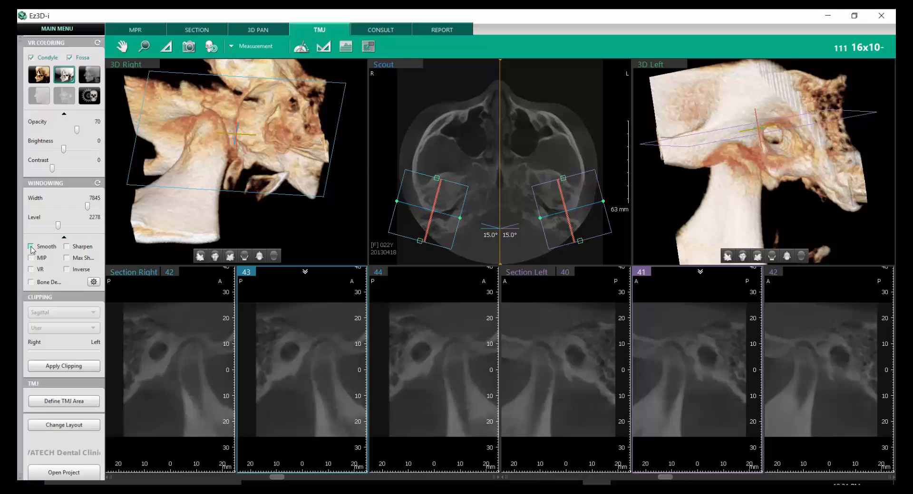
click(31, 247)
click(31, 257)
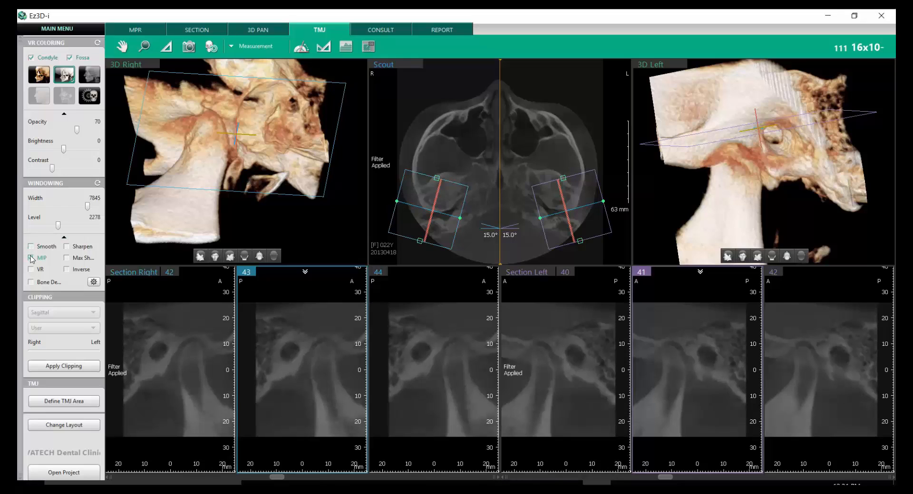
click(31, 257)
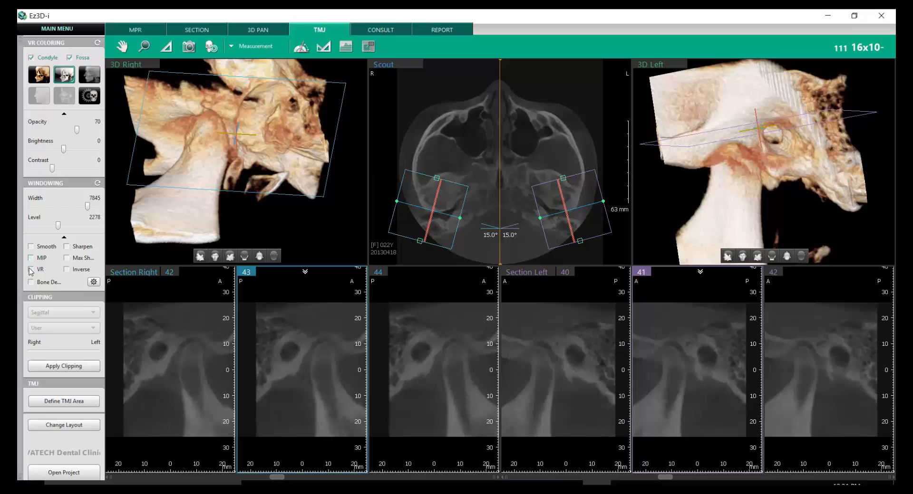
click(31, 270)
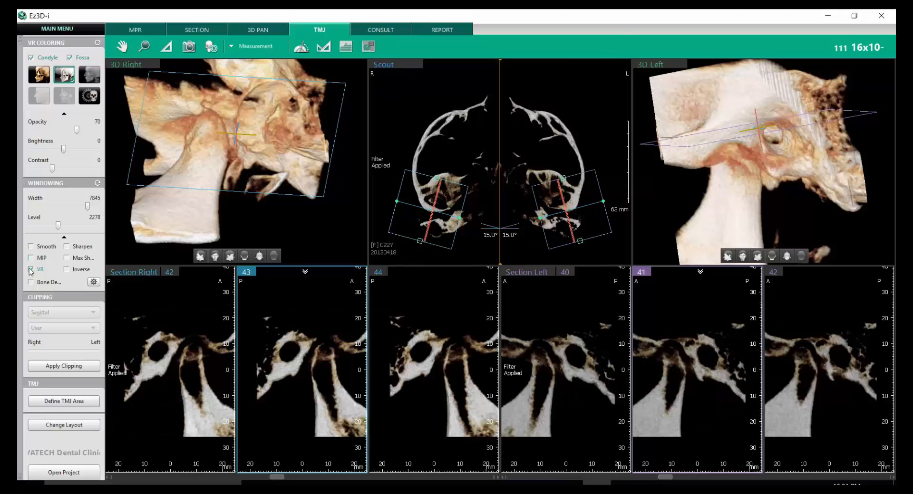
click(31, 270)
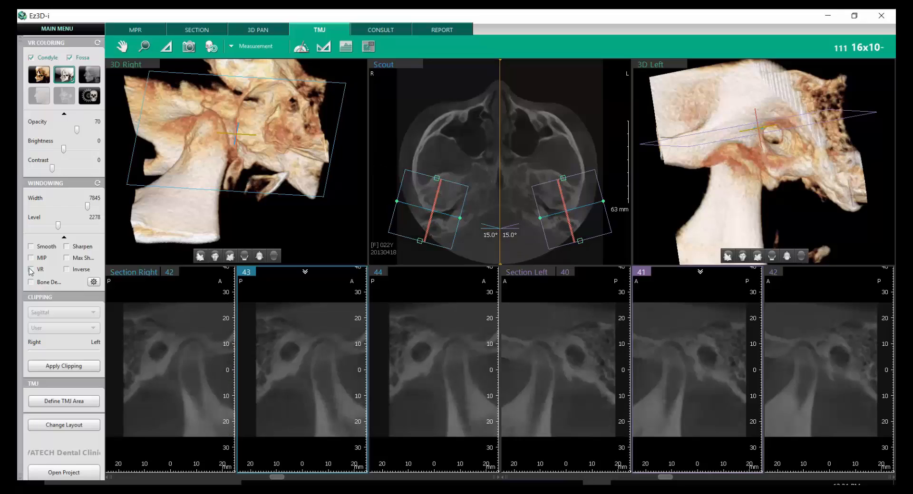
click(67, 246)
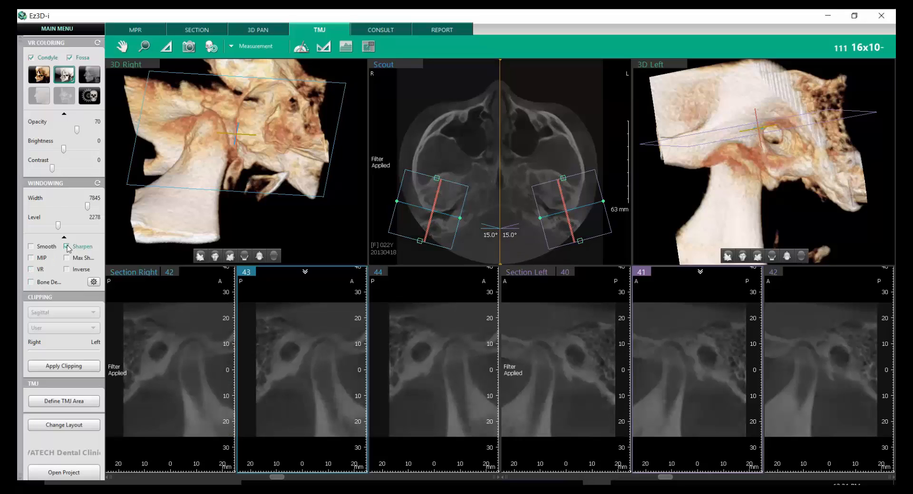
click(67, 247)
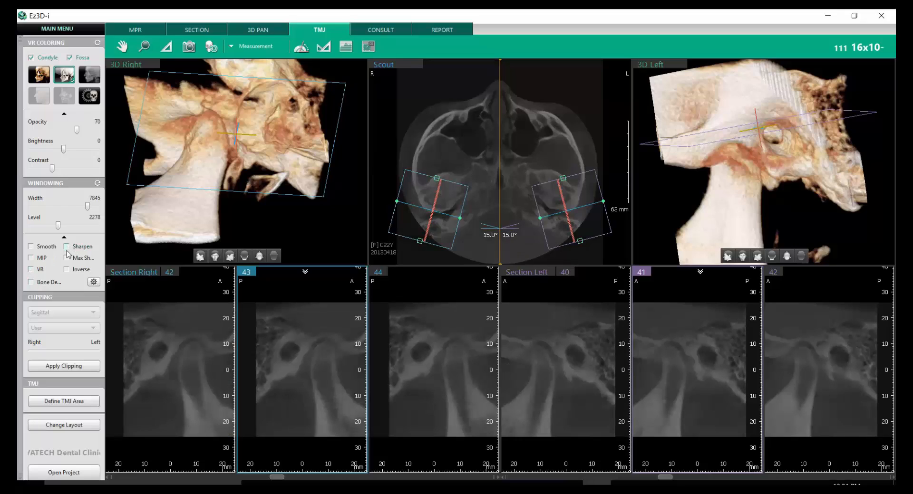
- Turn on the maximum sharpening filter, and preview the Inverse and Bone Density displays on the section images, turning those two off again
click(67, 258)
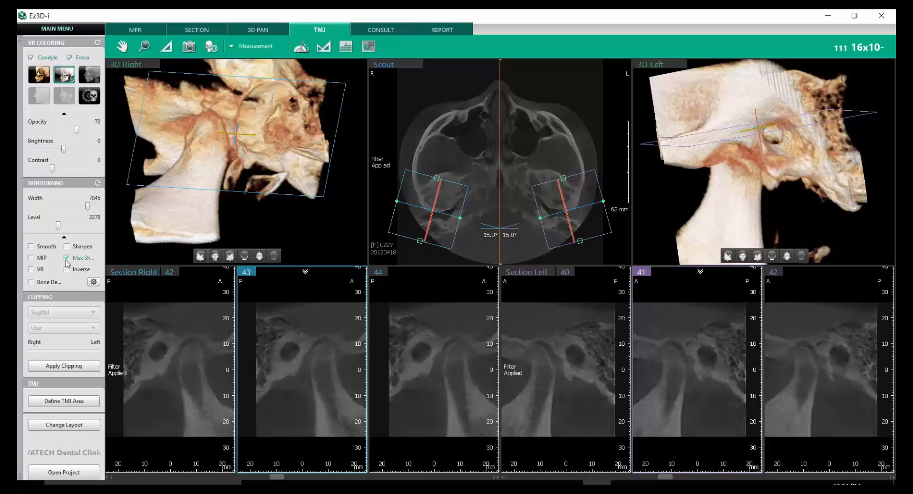
click(67, 269)
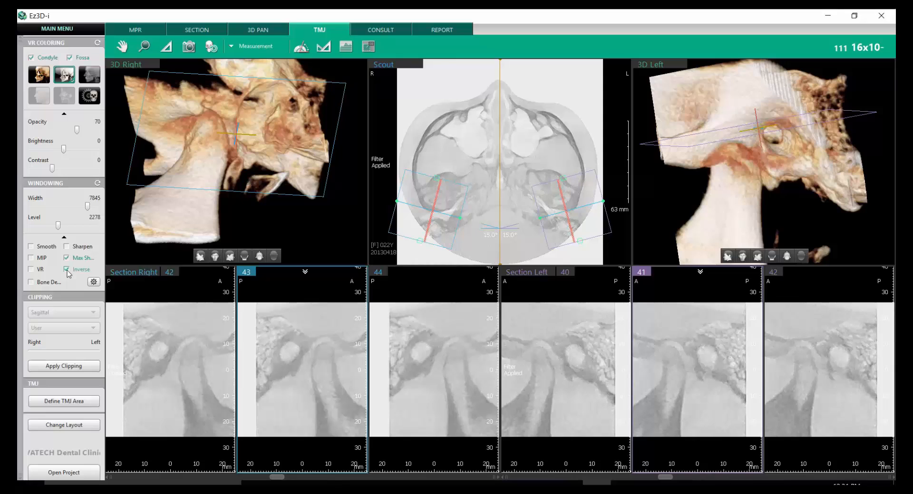
click(67, 270)
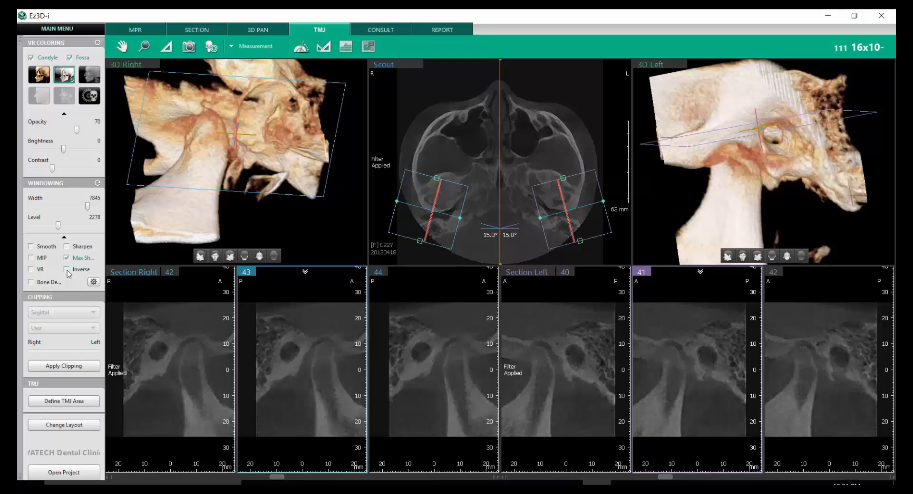
click(31, 283)
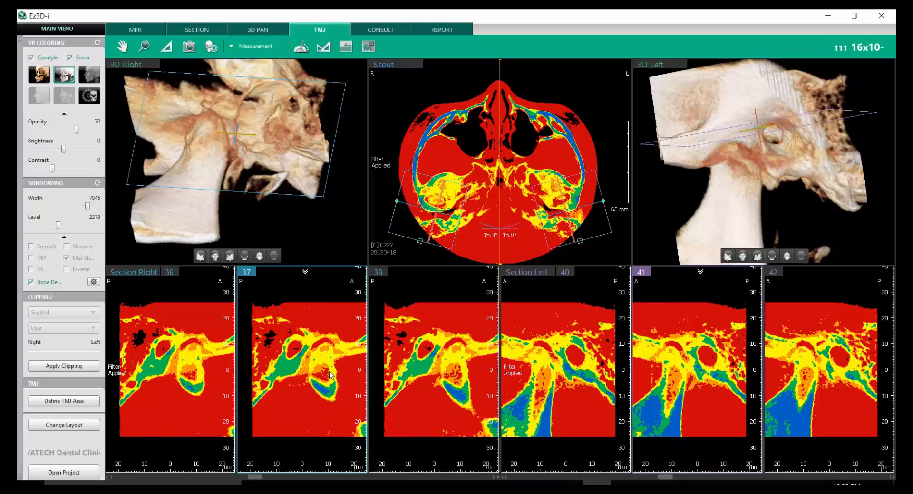
click(31, 283)
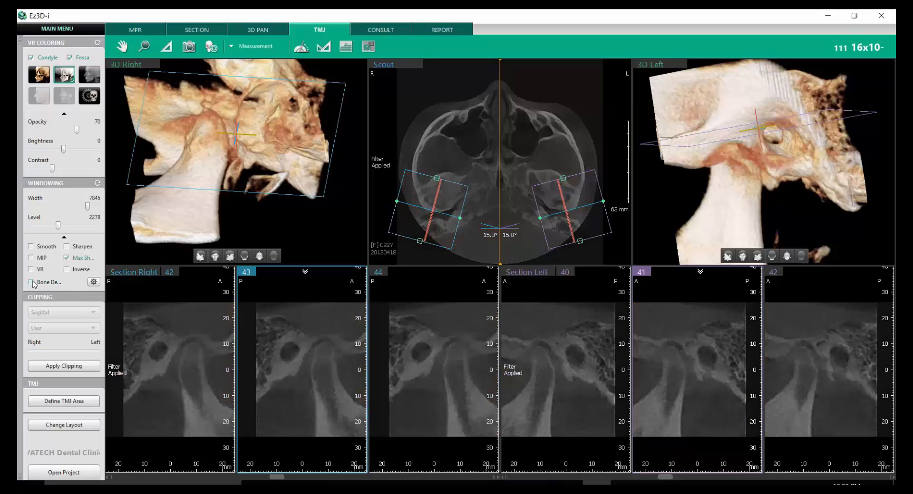
- In the bone density settings, preview the gradient graph, return to Solid Color and move range boundaries to -622, 3 and 1470
click(94, 282)
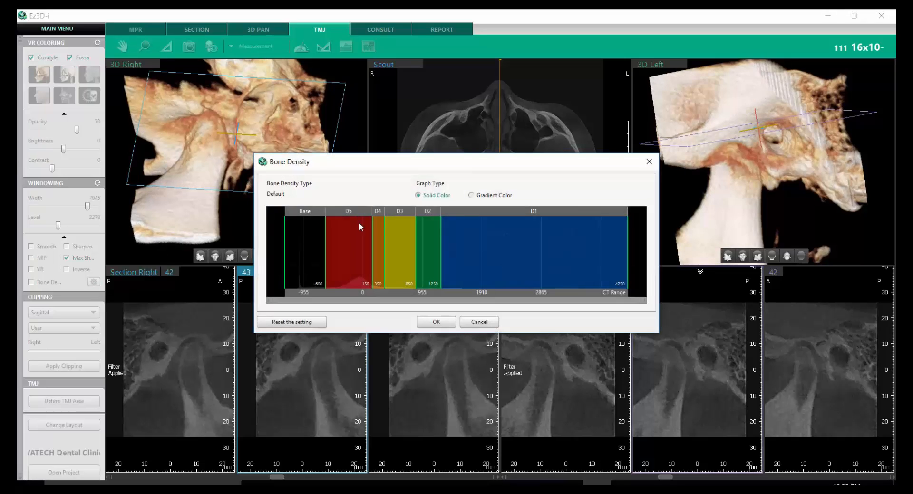
click(471, 196)
click(418, 196)
mouse_move(326, 239)
mouse_down()
mouse_move(340, 241)
mouse_move(324, 243)
mouse_up()
drag(439, 244, 363, 250)
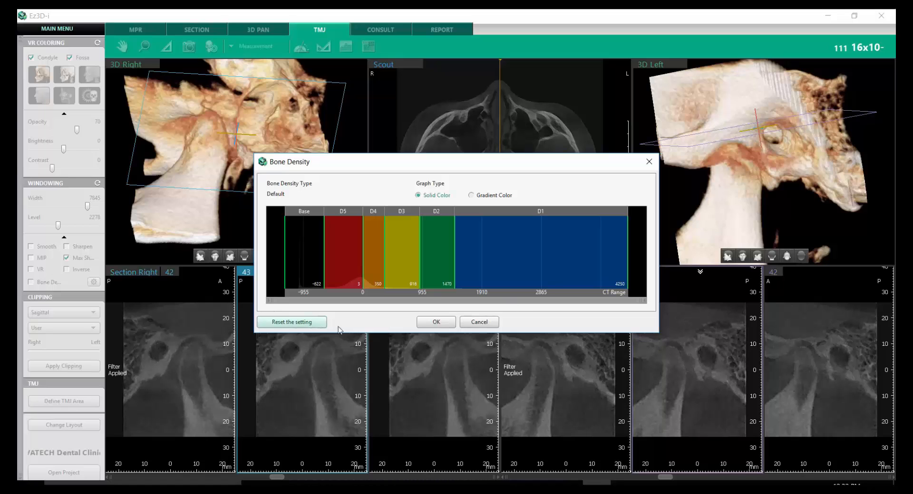
click(434, 323)
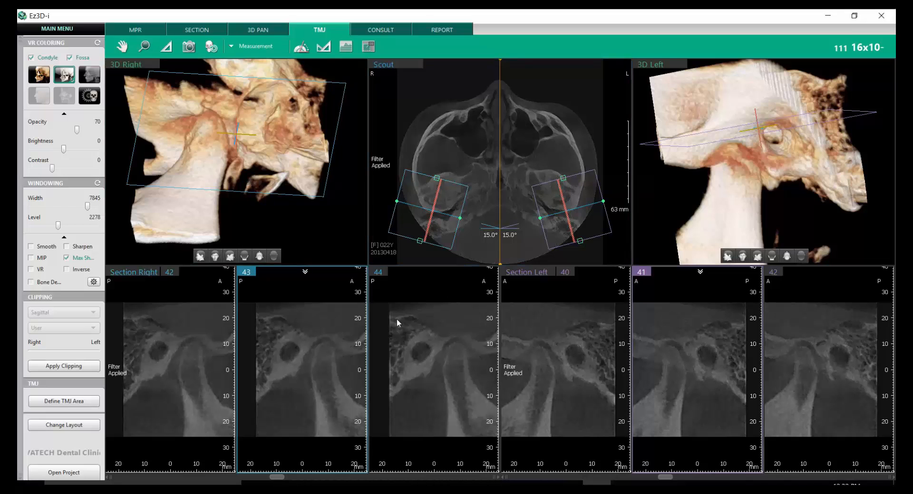
- Adjust the windowing directly on the section and scout images, and reset the windowing settings to their defaults
right_drag(454, 334, 432, 366)
mouse_move(432, 384)
mouse_down()
mouse_move(437, 309)
mouse_move(439, 373)
mouse_up()
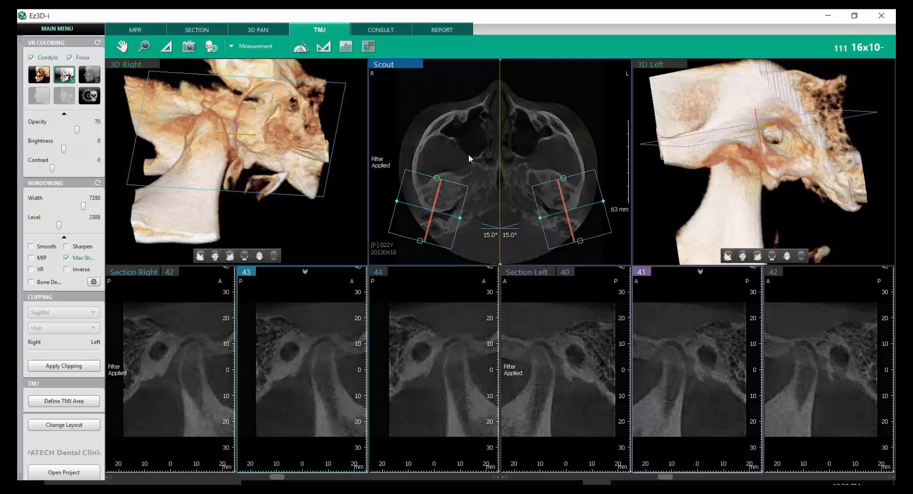
drag(477, 155, 476, 137)
drag(546, 189, 400, 172)
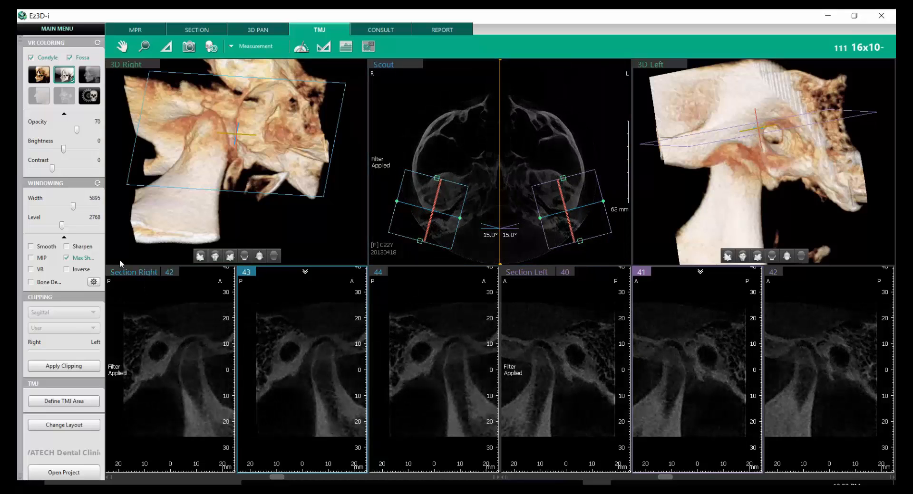
click(98, 184)
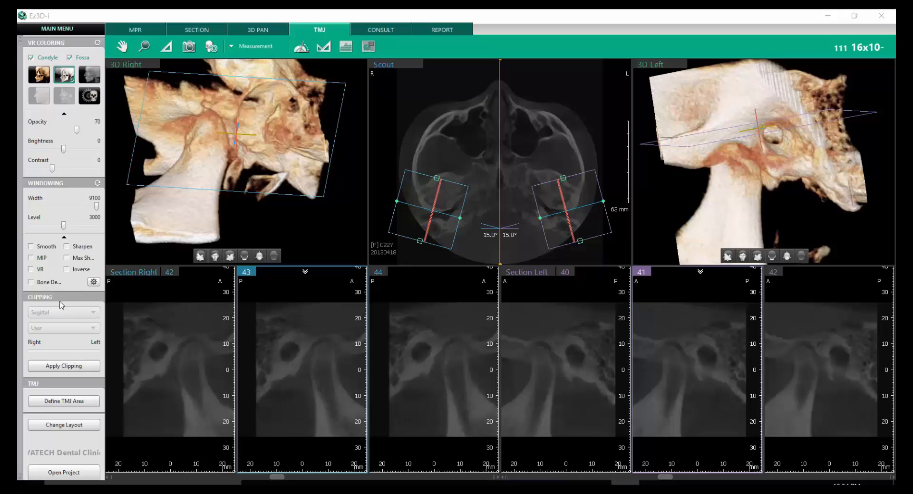
- Apply coronal clipping to the 3D models and preview cuts from the anterior and posterior sides, restoring the full volume after each
click(89, 368)
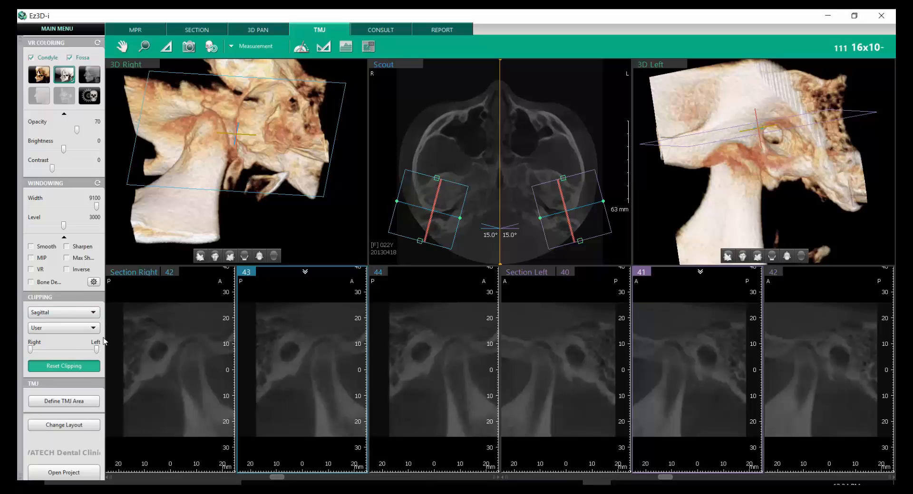
click(93, 312)
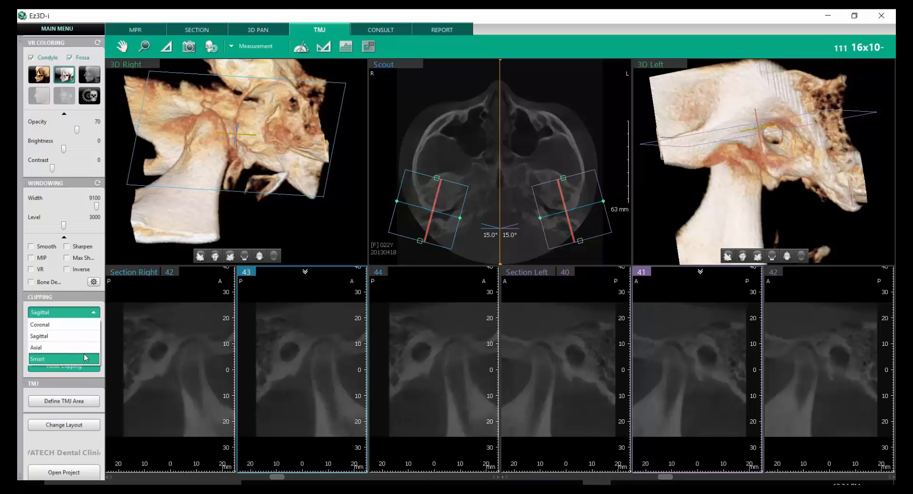
click(87, 326)
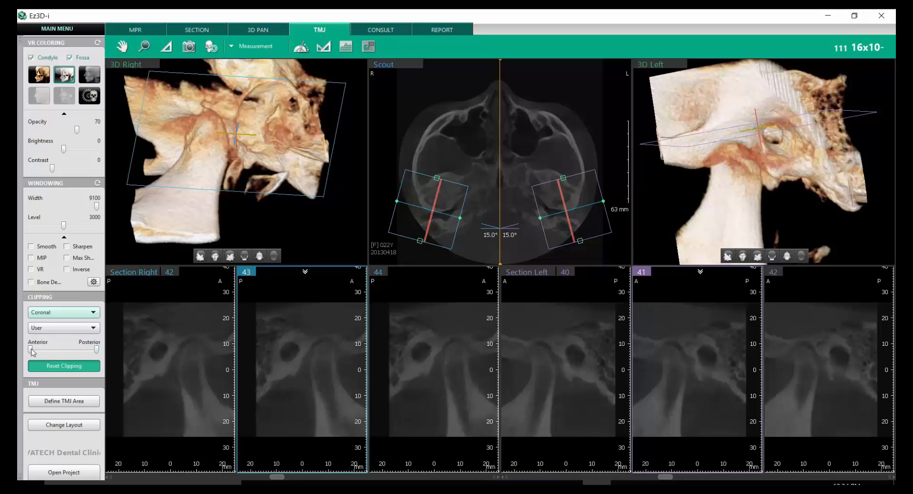
drag(32, 352, 66, 354)
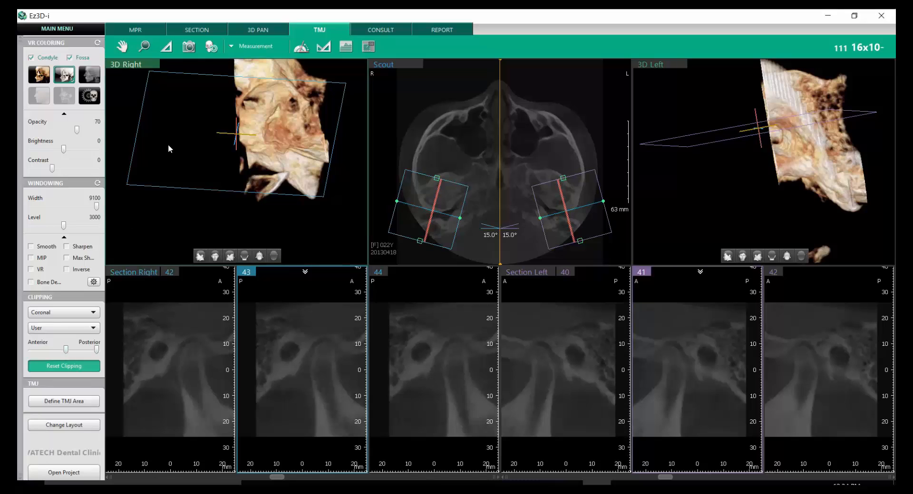
drag(169, 148, 260, 151)
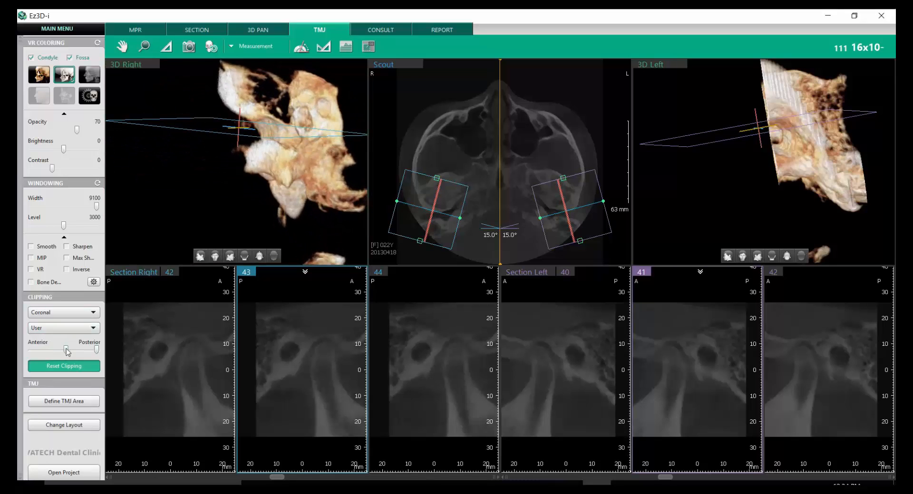
drag(67, 353, 31, 353)
drag(94, 352, 69, 351)
click(78, 361)
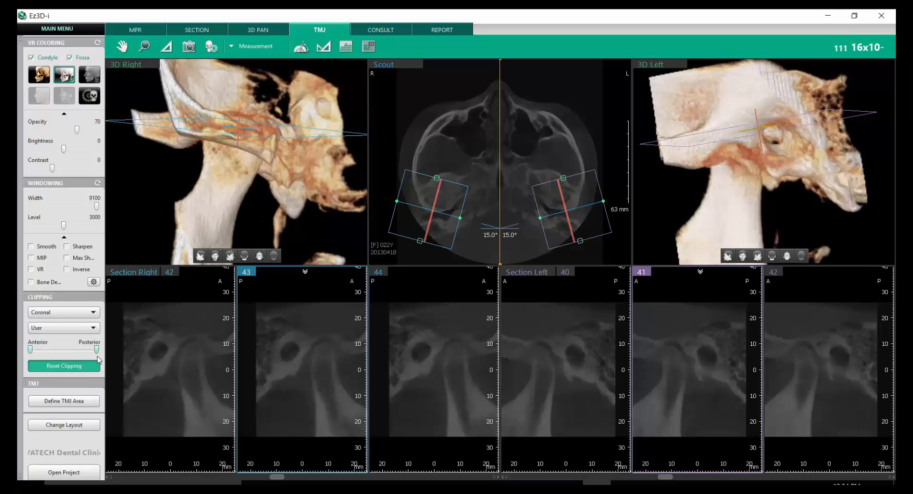
- Preview sagittal clipping from the right side, rotate the right 3D joint to inspect the cut, and restore the full volume
click(76, 312)
click(76, 338)
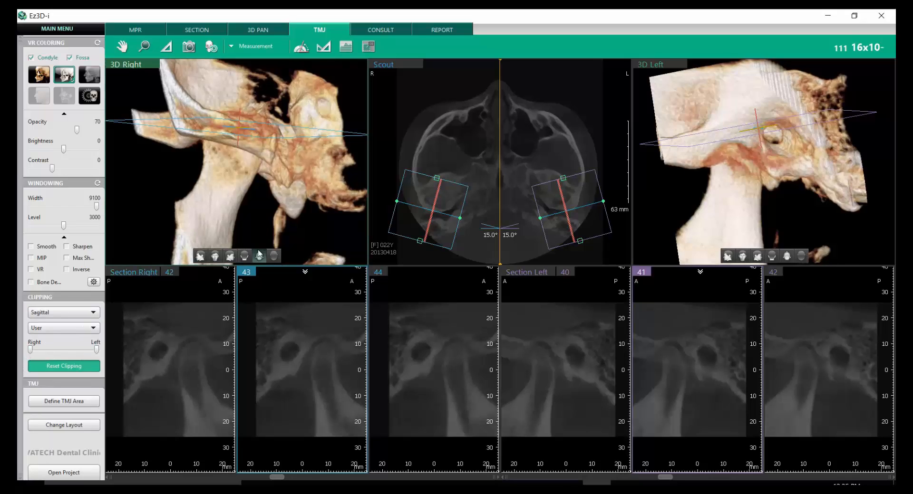
click(229, 257)
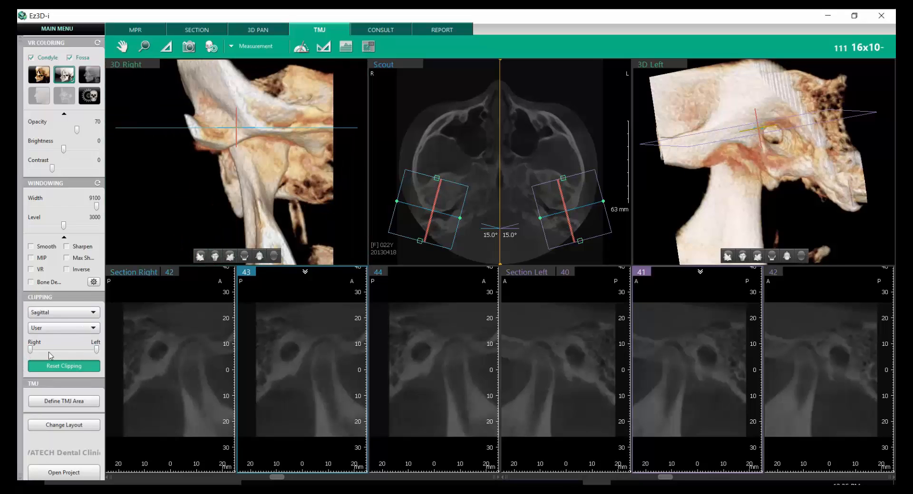
drag(30, 352, 70, 357)
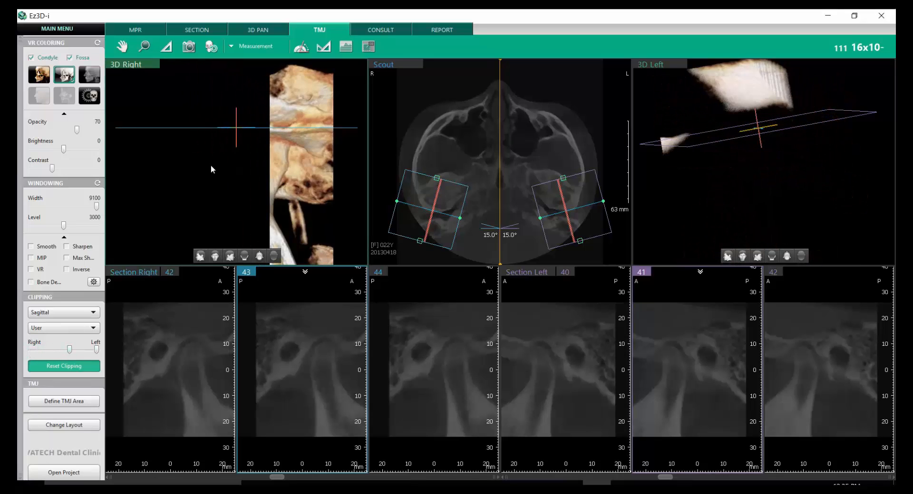
drag(210, 165, 256, 177)
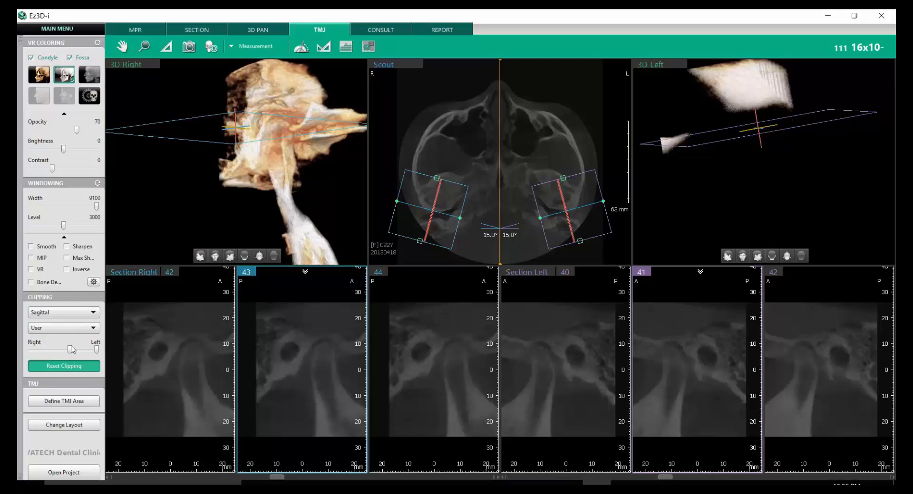
drag(70, 351, 46, 364)
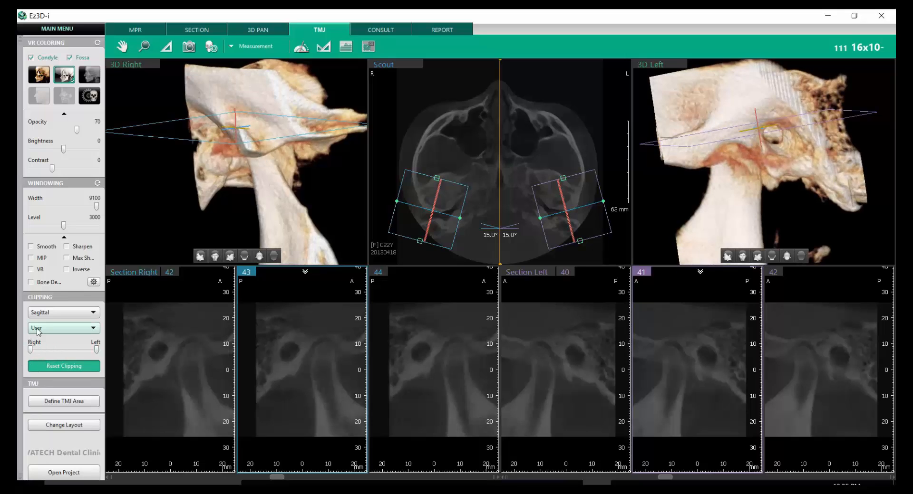
- Preview axial clipping from the head side, rotating the right 3D joint to inspect it, and restore the full volume
click(56, 314)
click(52, 348)
drag(99, 351, 72, 356)
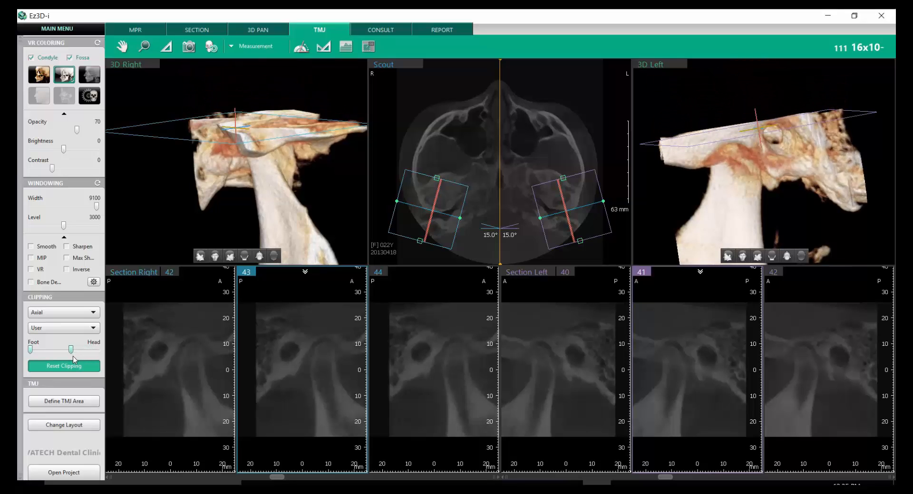
drag(237, 106, 238, 186)
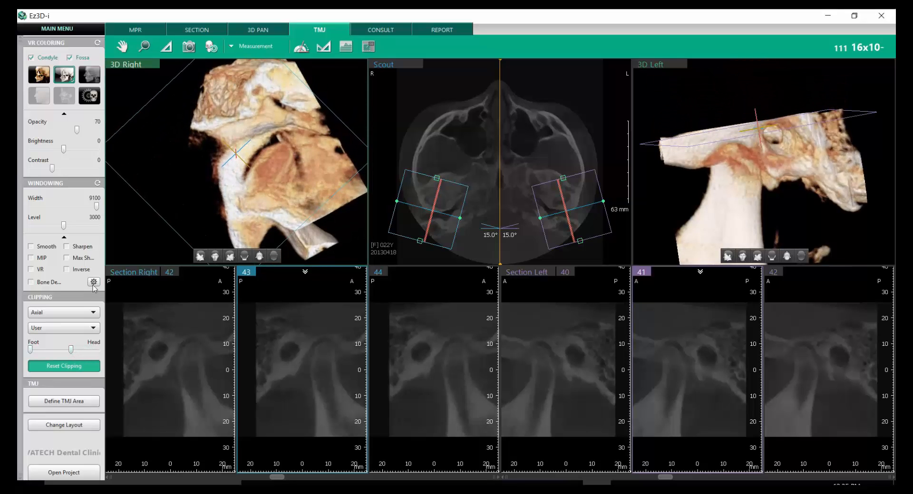
drag(72, 352, 97, 363)
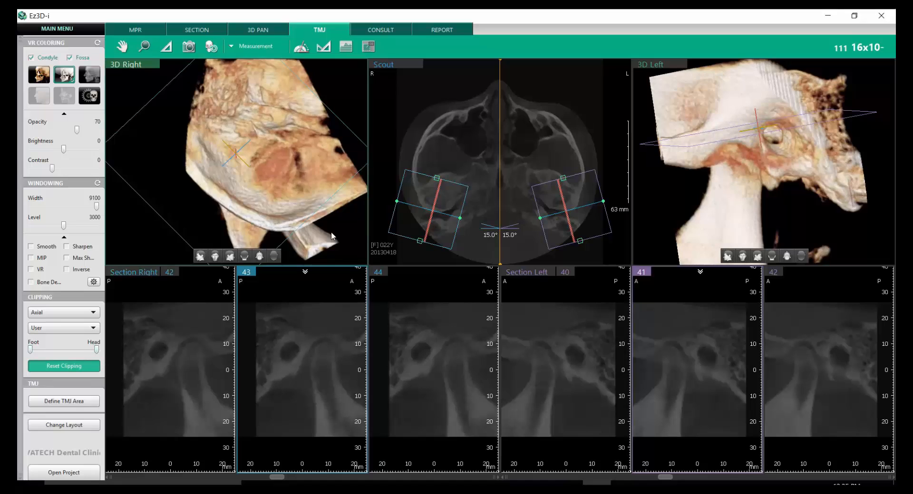
drag(266, 142, 247, 175)
mouse_move(30, 351)
mouse_down()
mouse_move(71, 360)
mouse_move(29, 356)
mouse_up()
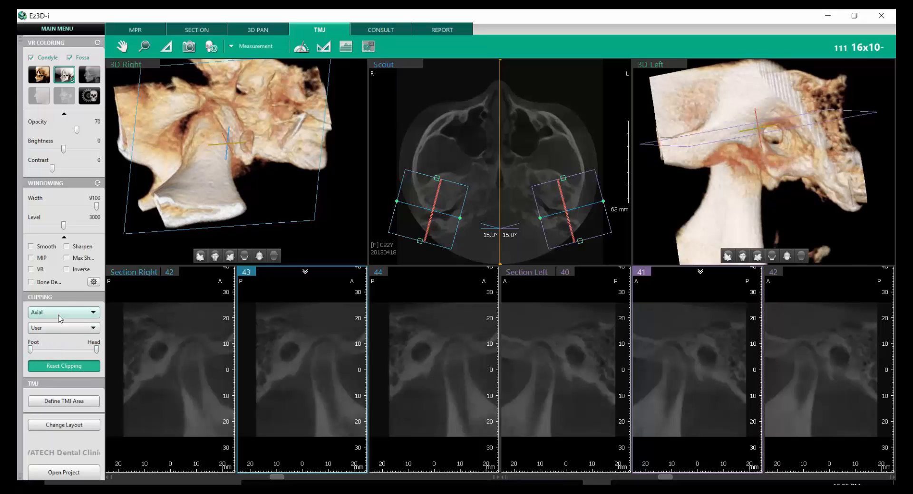
- Switch the clipping to Smart and preview a cut into the 3D models from the front
click(59, 318)
click(64, 359)
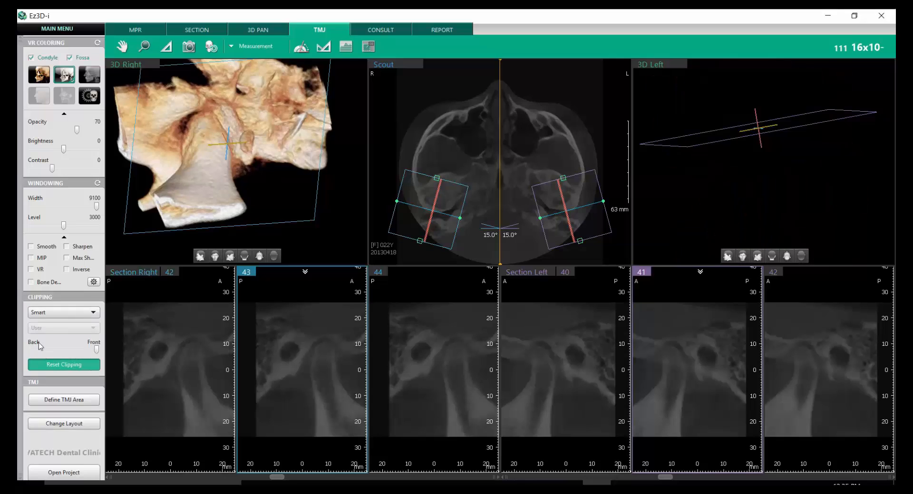
drag(97, 350, 56, 360)
- Return to coronal clipping, review the thickness presets while keeping User, and reset the clipping on the 3D models
click(78, 312)
click(84, 325)
click(84, 328)
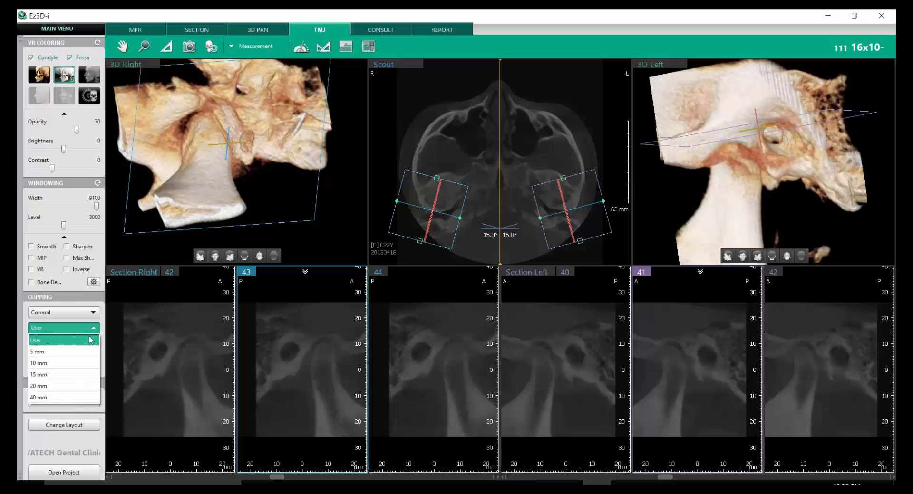
click(92, 340)
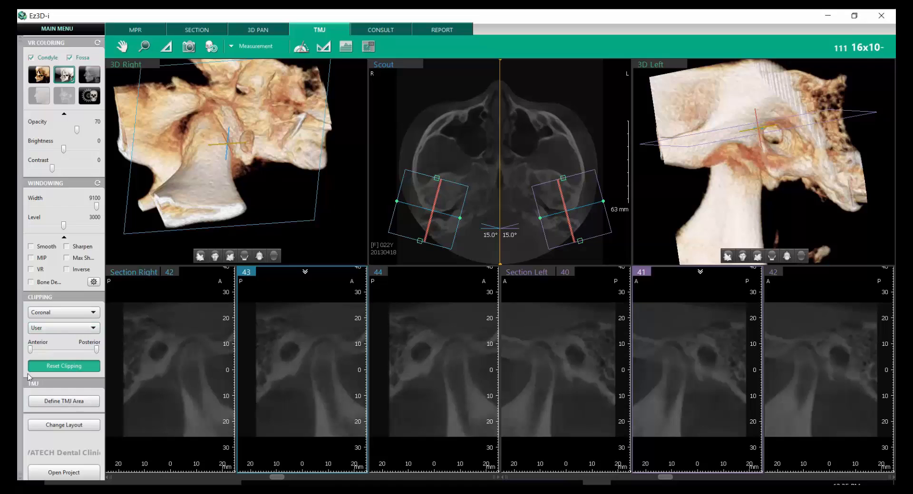
click(92, 370)
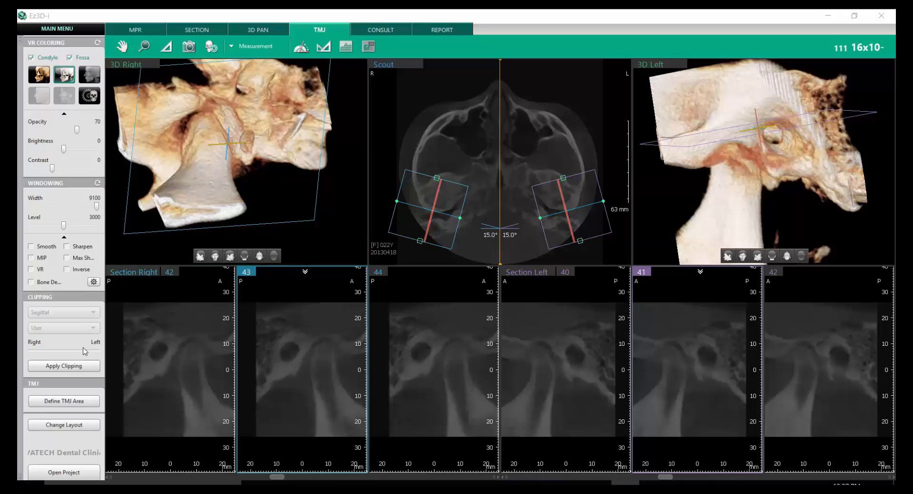
- Redefine the TMJ area with a raised lower boundary, keeping vertical and horizontal sizes at 50 mm, and rotate both 3D joints to inspect it
click(93, 403)
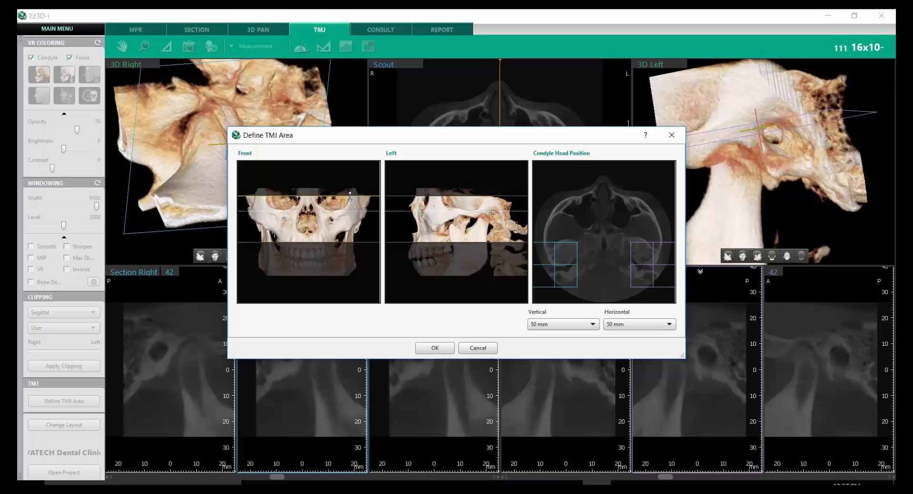
mouse_move(351, 195)
mouse_down()
mouse_move(352, 226)
mouse_move(353, 194)
mouse_up()
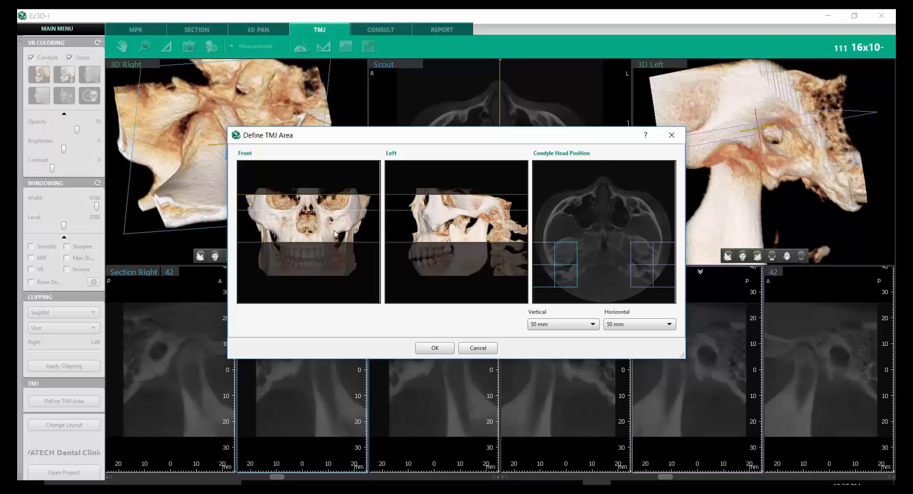
drag(341, 241, 340, 231)
click(579, 327)
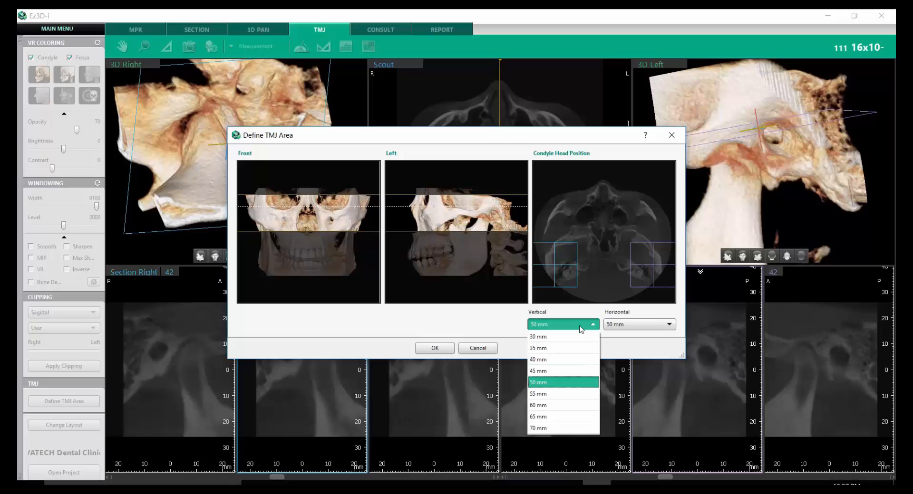
click(579, 327)
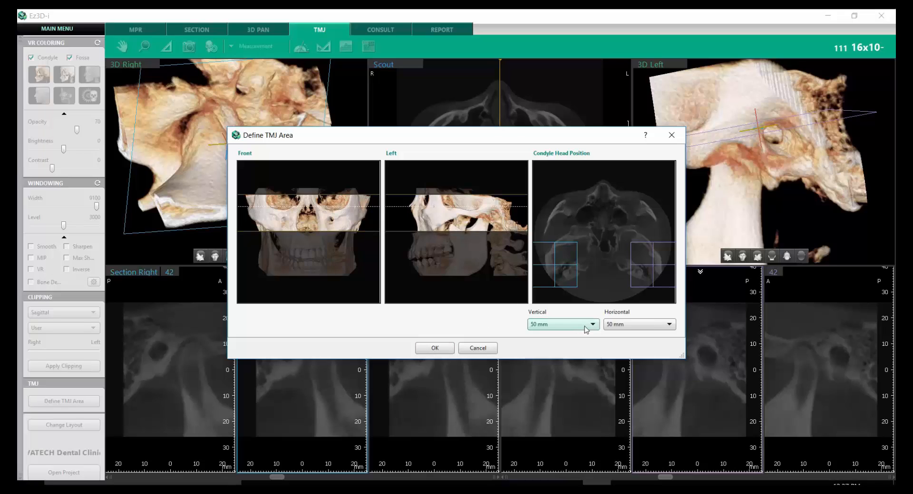
click(664, 328)
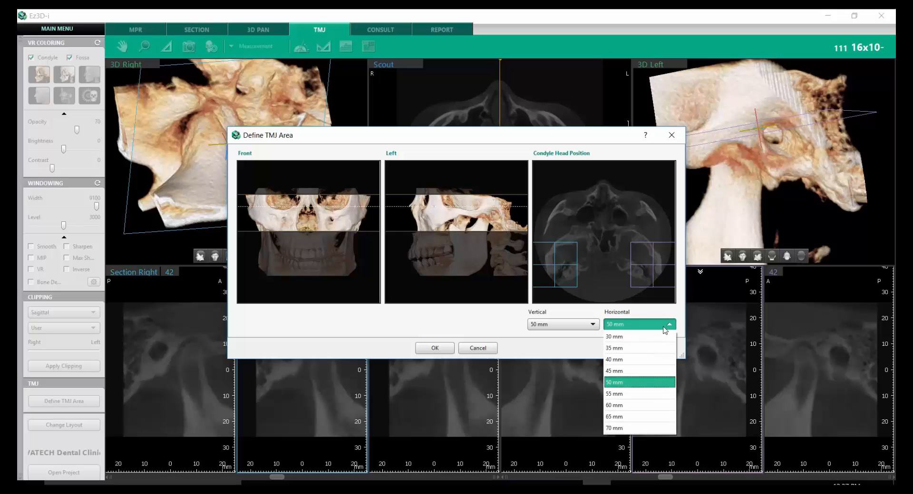
click(664, 328)
click(435, 348)
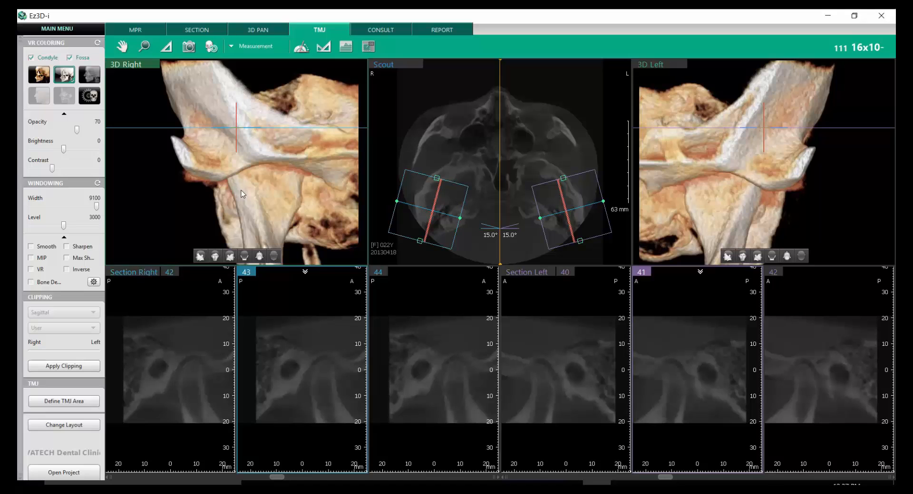
drag(306, 162, 342, 143)
mouse_move(716, 170)
mouse_down()
mouse_move(795, 164)
mouse_move(708, 170)
mouse_up()
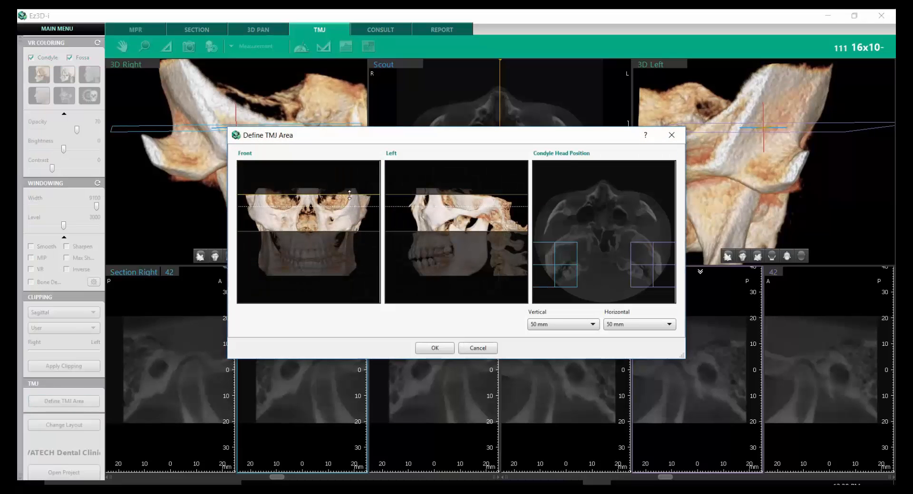
- Lower the TMJ area's bottom boundary to include more of the mandibular ramus, apply it, and rotate the right 3D joint to inspect it
drag(327, 232, 344, 256)
click(434, 349)
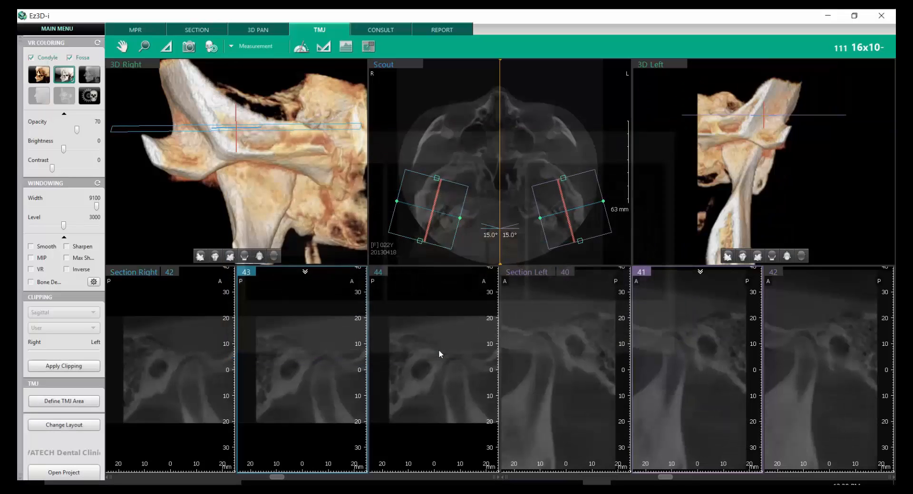
drag(273, 157, 332, 165)
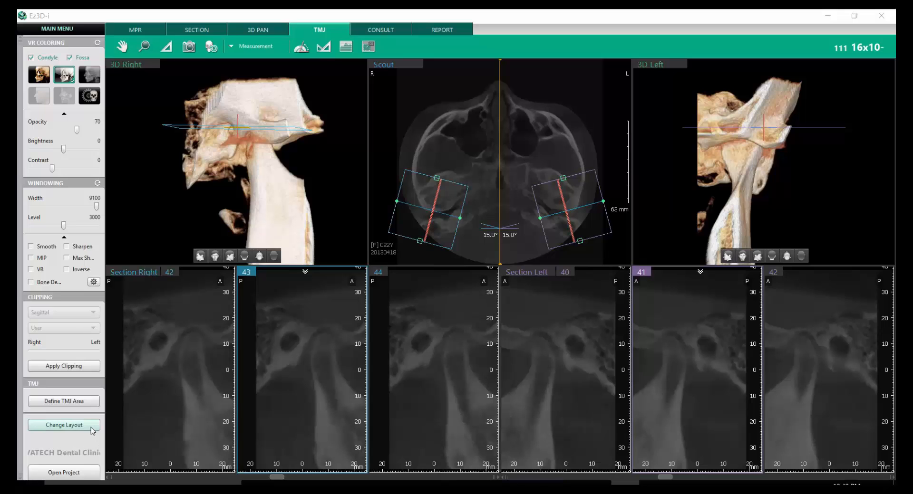
- Try the Right Front, Scout and Left Front layout with two rows of three sections per side, and browse its section slices
click(63, 425)
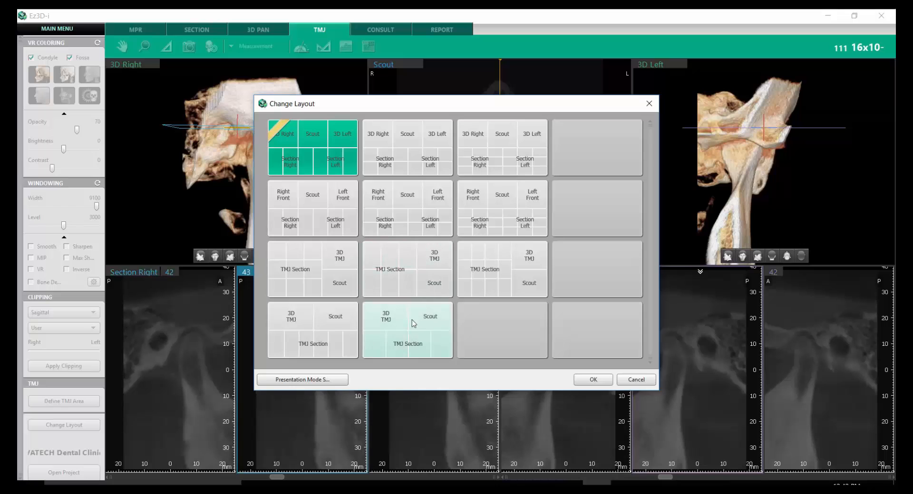
click(421, 212)
click(590, 379)
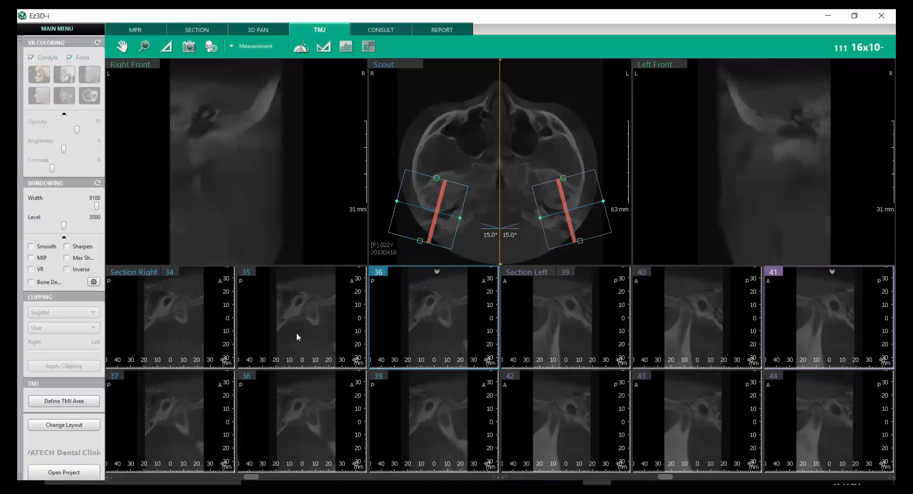
scroll(731, 331, down, 2)
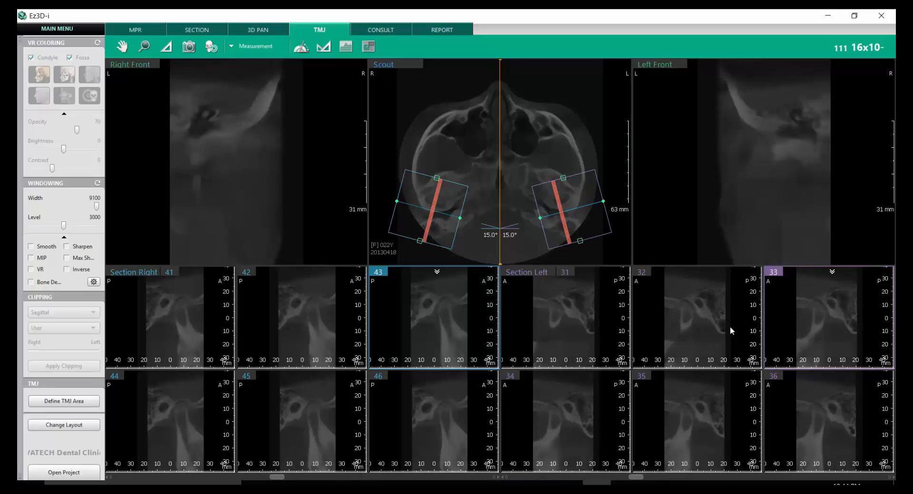
- Set the 3D Right, Scout and 3D Left layout with a single row of sections as the default layout and apply it
click(64, 426)
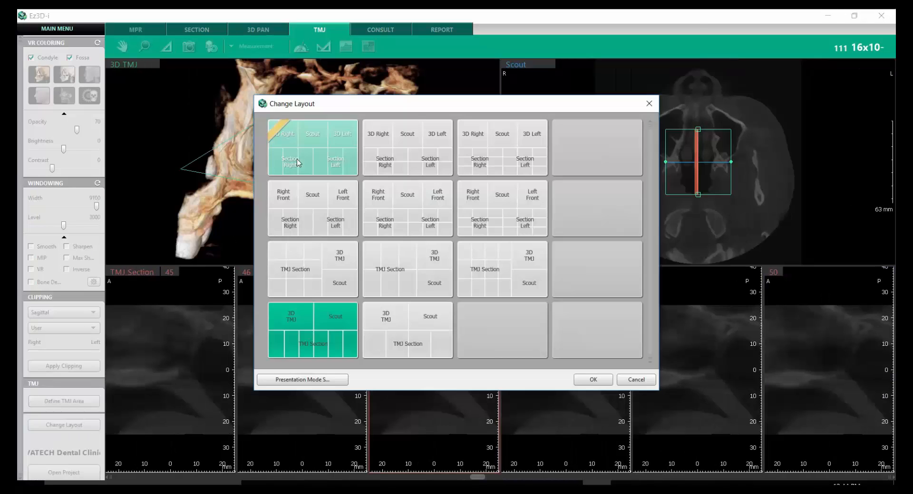
click(297, 159)
right_click(298, 158)
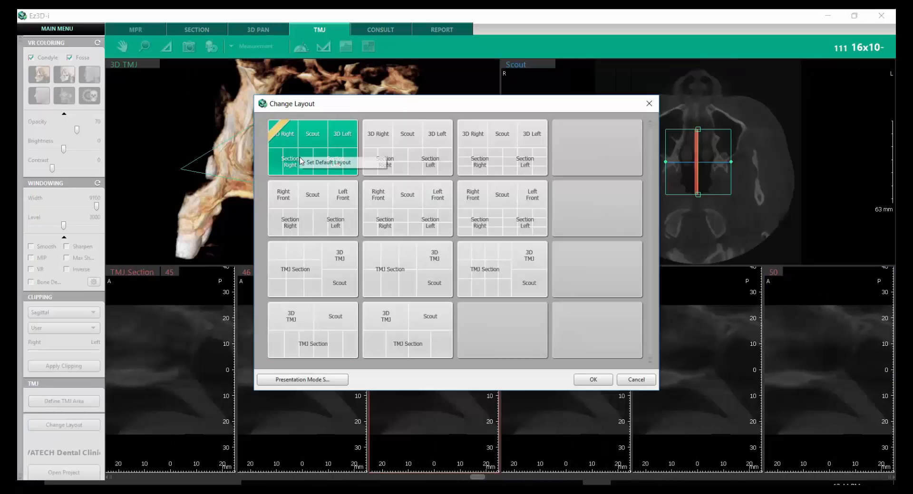
click(379, 162)
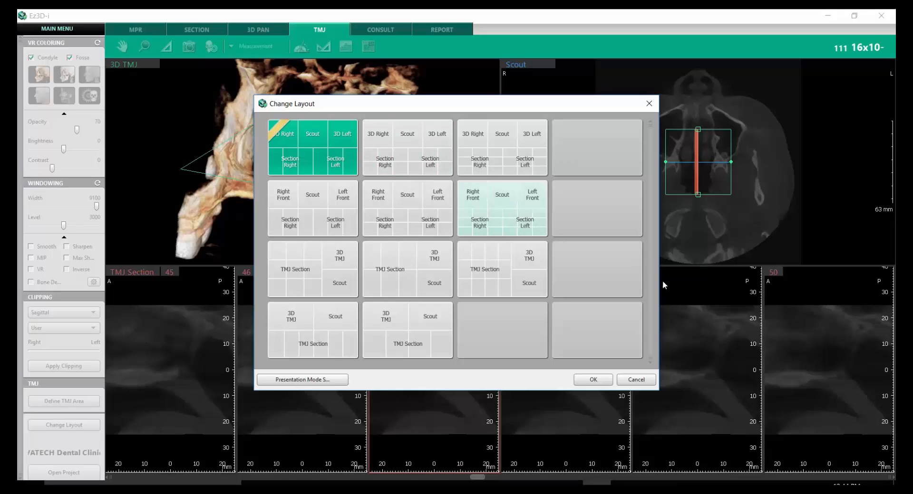
click(598, 383)
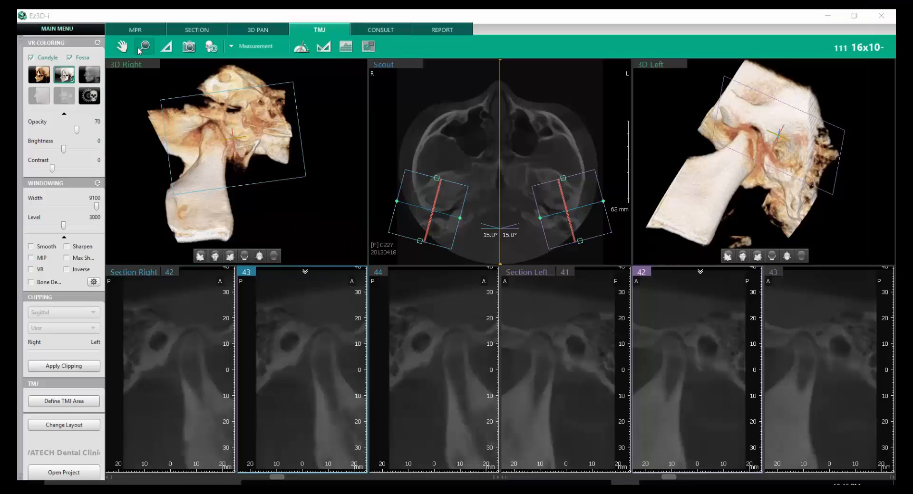
- Pan the left 3D joint, the scout image, and the right and left section slices to reposition them
click(110, 47)
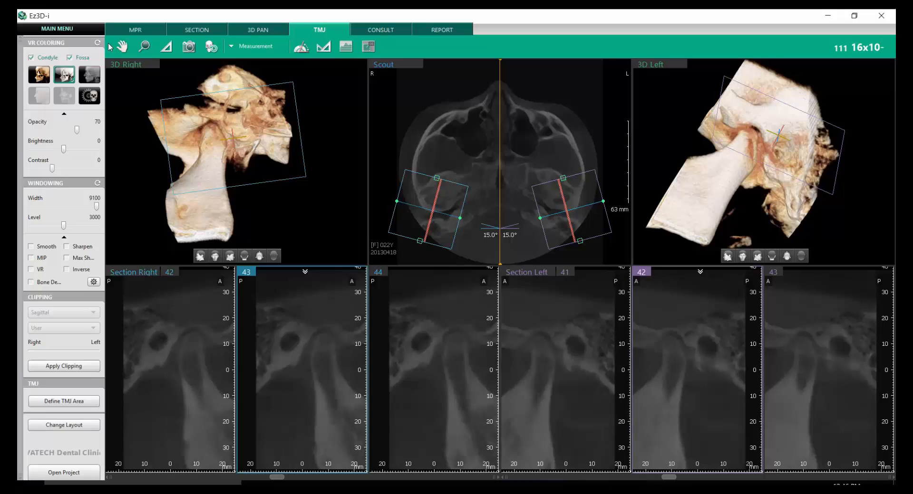
click(123, 47)
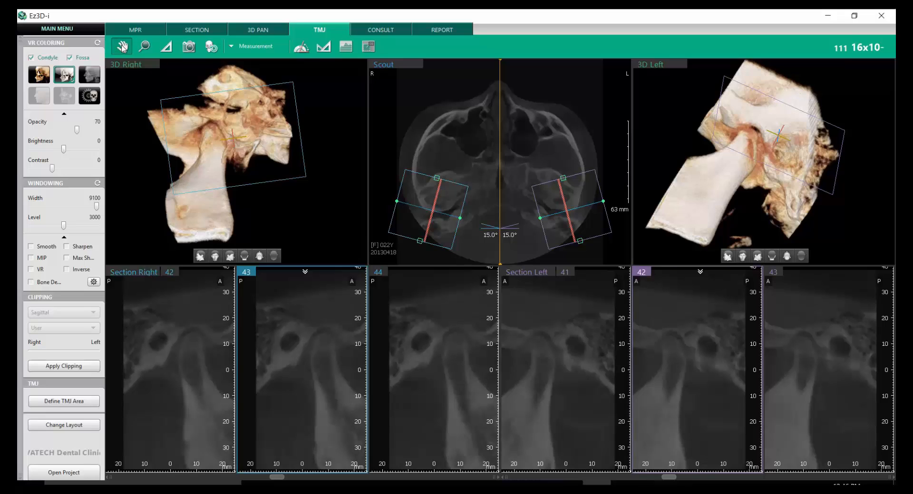
mouse_move(316, 118)
mouse_down()
mouse_move(285, 108)
mouse_move(301, 157)
mouse_move(315, 124)
mouse_up()
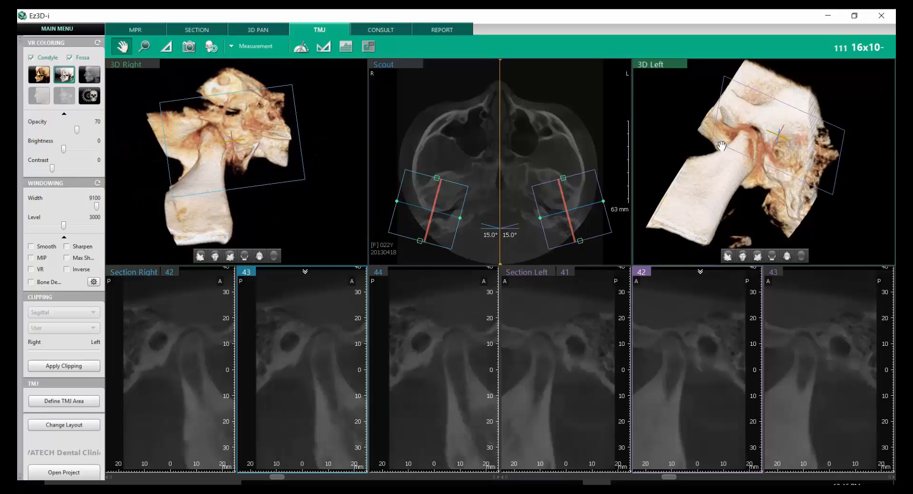
drag(721, 148, 688, 120)
drag(534, 134, 515, 128)
drag(427, 290, 434, 323)
drag(547, 348, 567, 351)
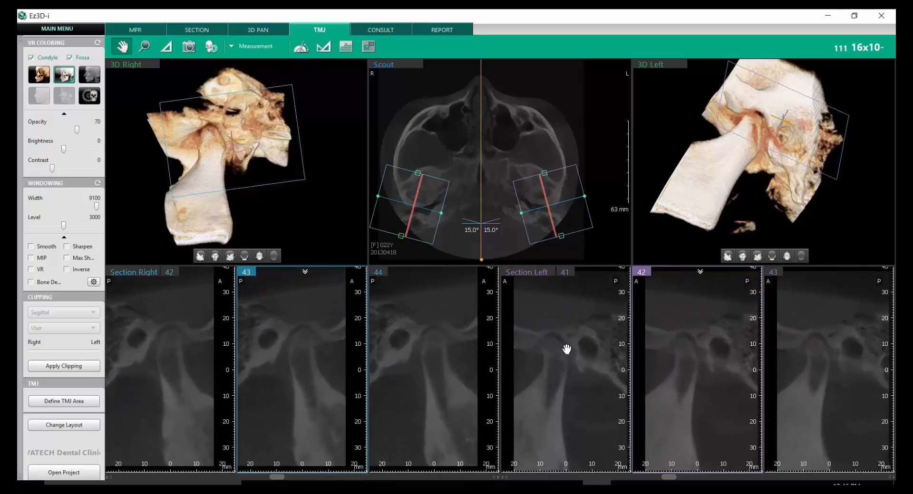
- Magnify the right and left section slices to view both condyles close up
click(145, 47)
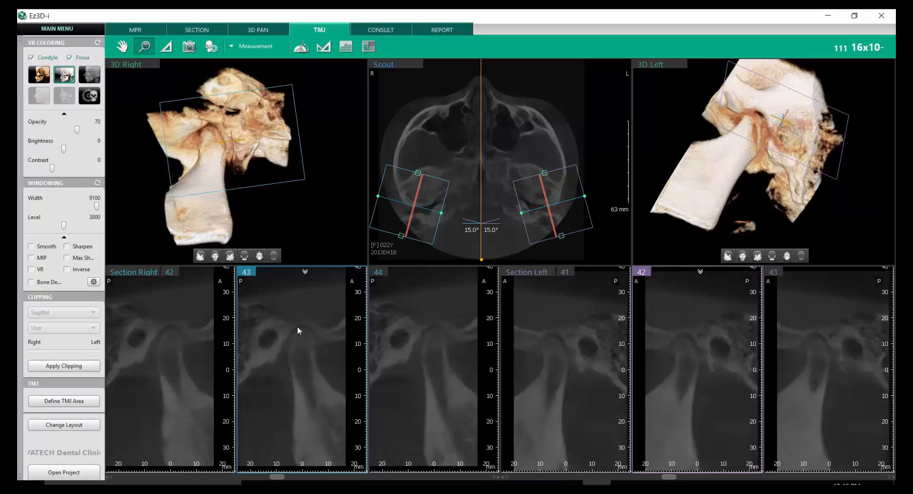
mouse_move(297, 322)
mouse_down()
mouse_move(298, 315)
mouse_move(301, 321)
mouse_up()
mouse_move(704, 338)
mouse_down()
mouse_move(701, 319)
mouse_move(703, 329)
mouse_up()
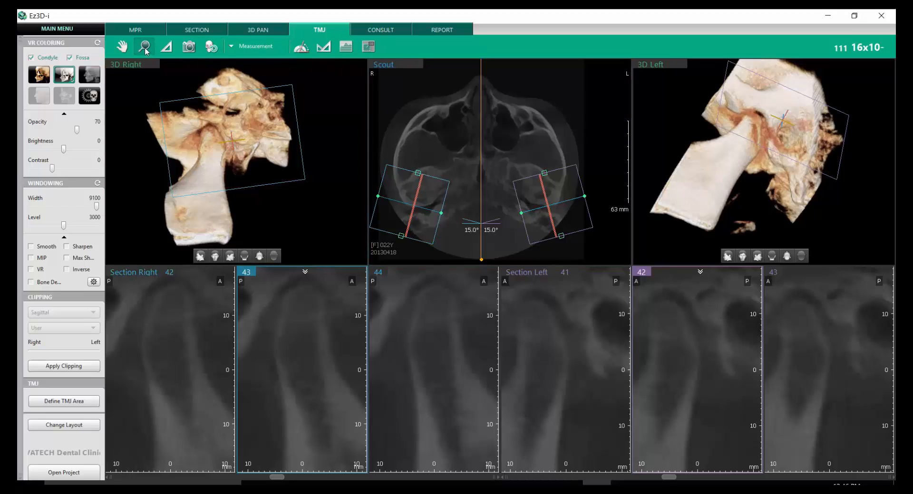
- Measure the condyle's width at two heights in right section 43 and a steep lengthwise distance in right section 44
click(168, 50)
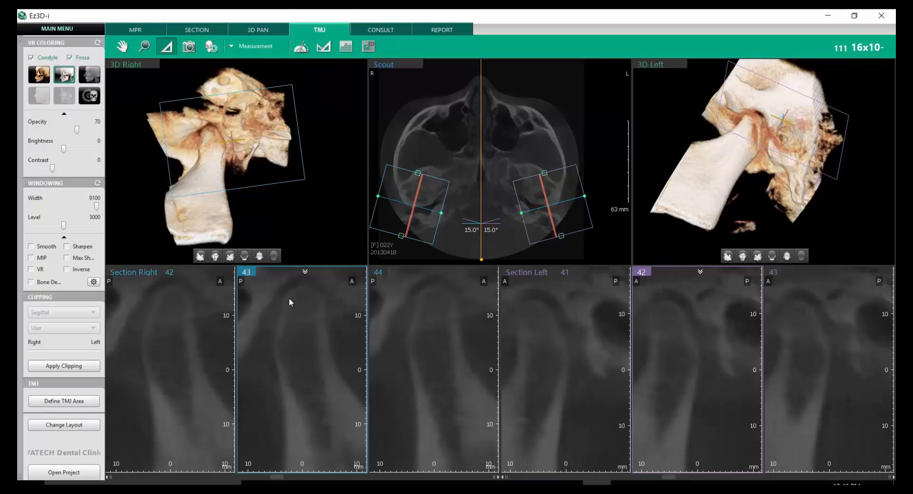
click(324, 302)
click(326, 338)
click(435, 289)
click(455, 449)
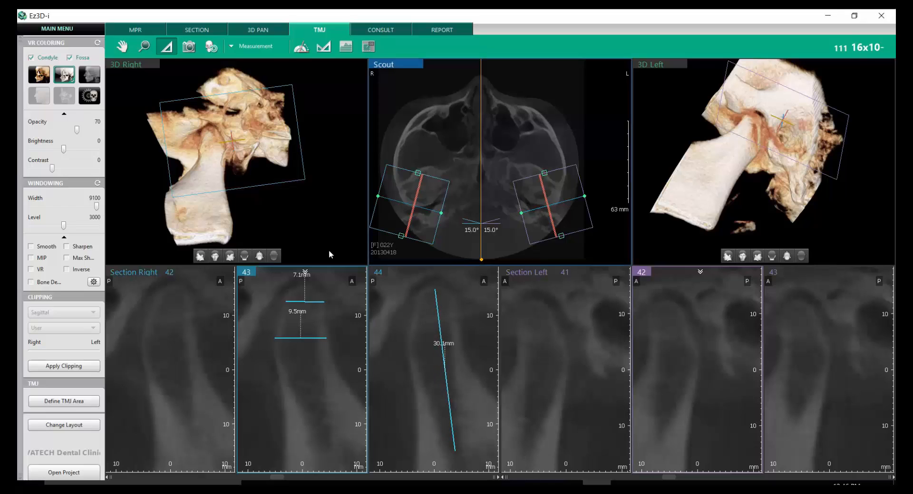
- Delete both horizontal width measurements from right section 43
right_click(315, 301)
click(332, 332)
right_click(318, 338)
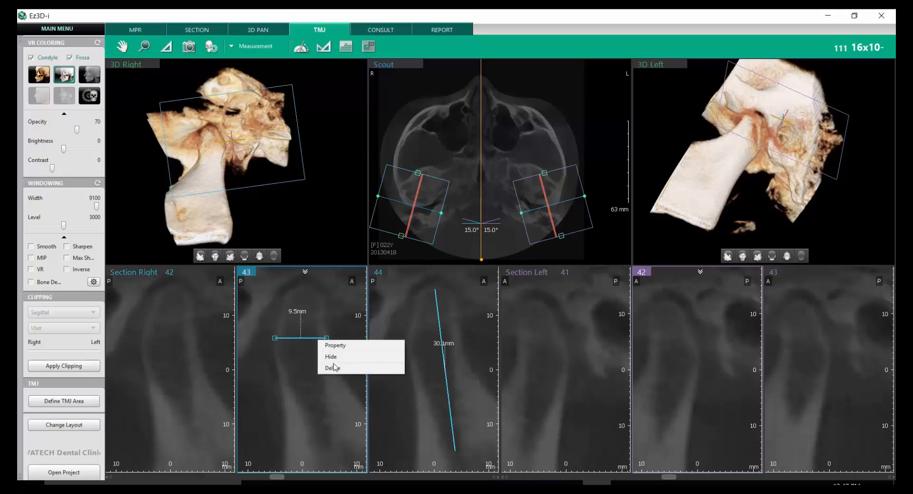
click(327, 368)
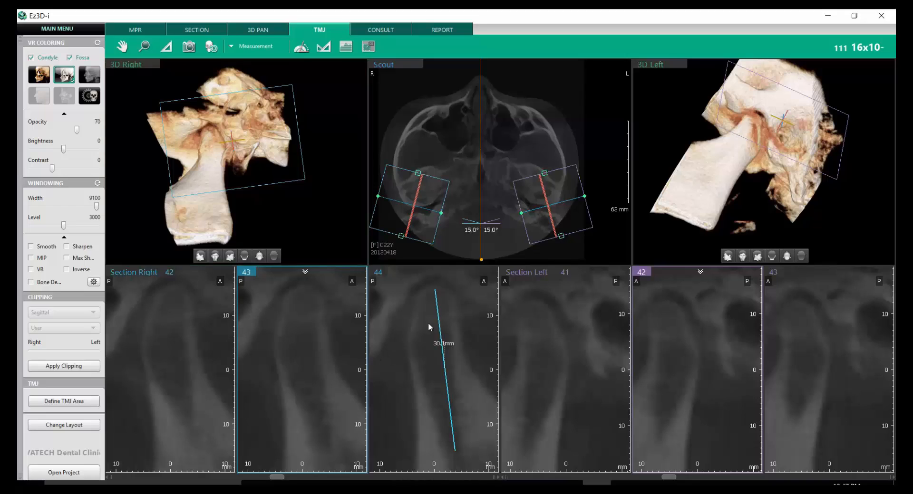
- Reset the view to undo the panning and zooming of the images
click(189, 51)
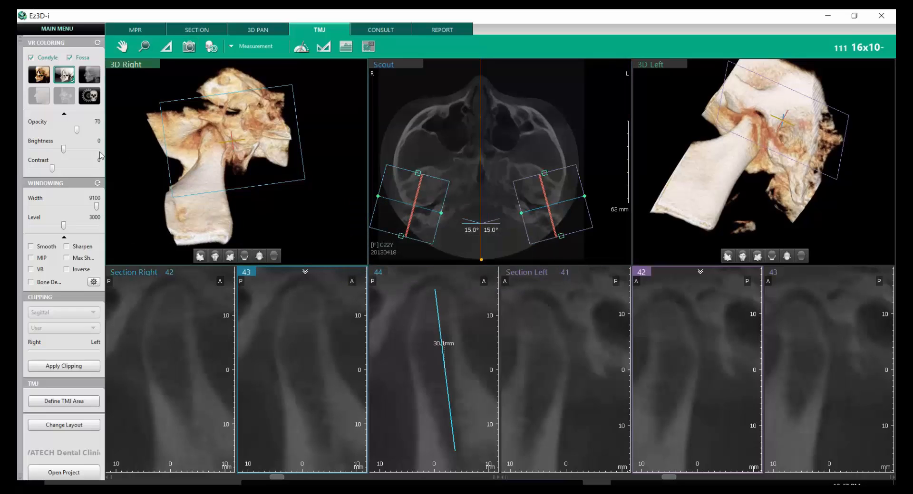
click(212, 47)
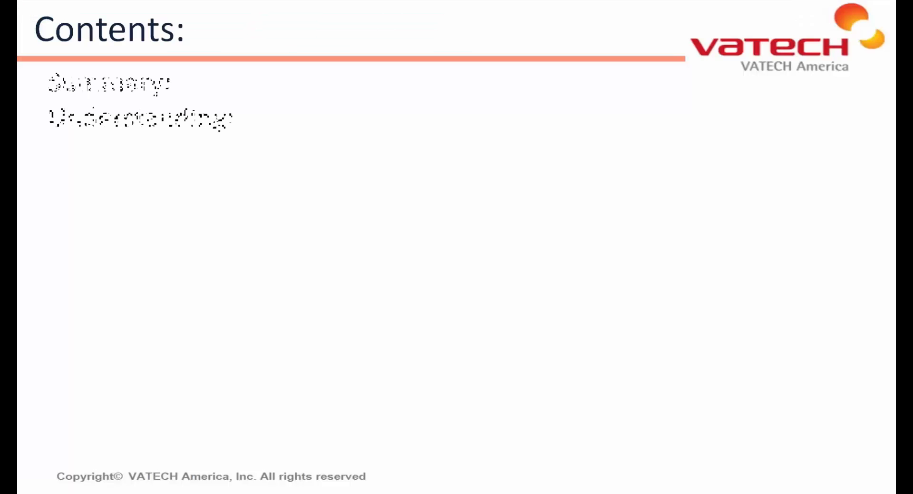